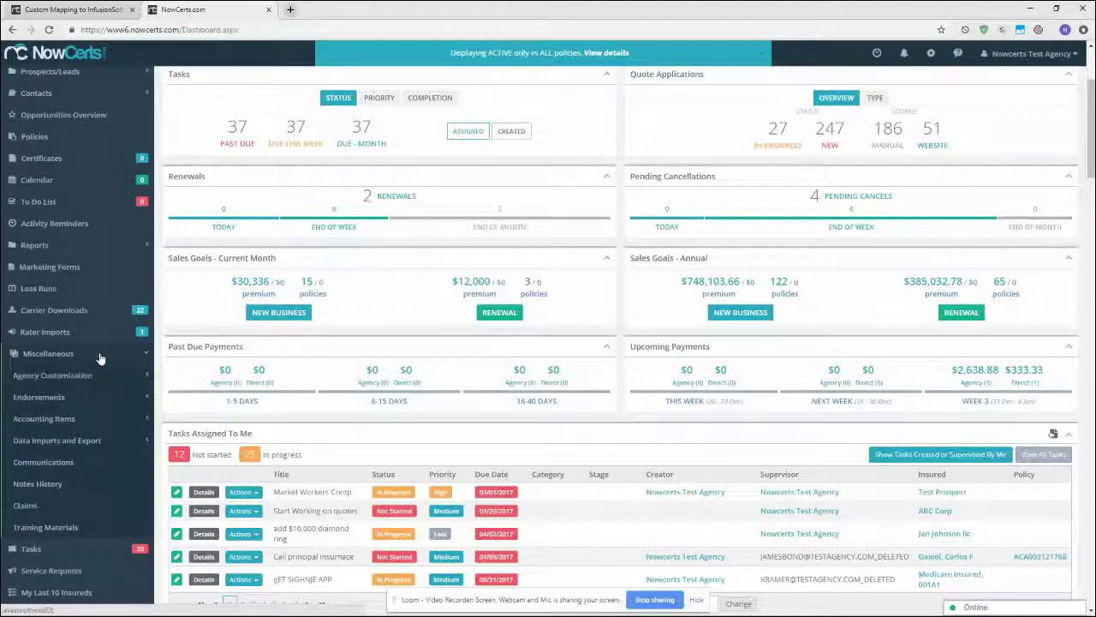
Open the InfusionSoft export page, sign in to the InfusionSoft account and allow NowCerts access
{"action": "scroll", "coordinate": [101, 360], "scroll_direction": "down", "scroll_amount": 4}
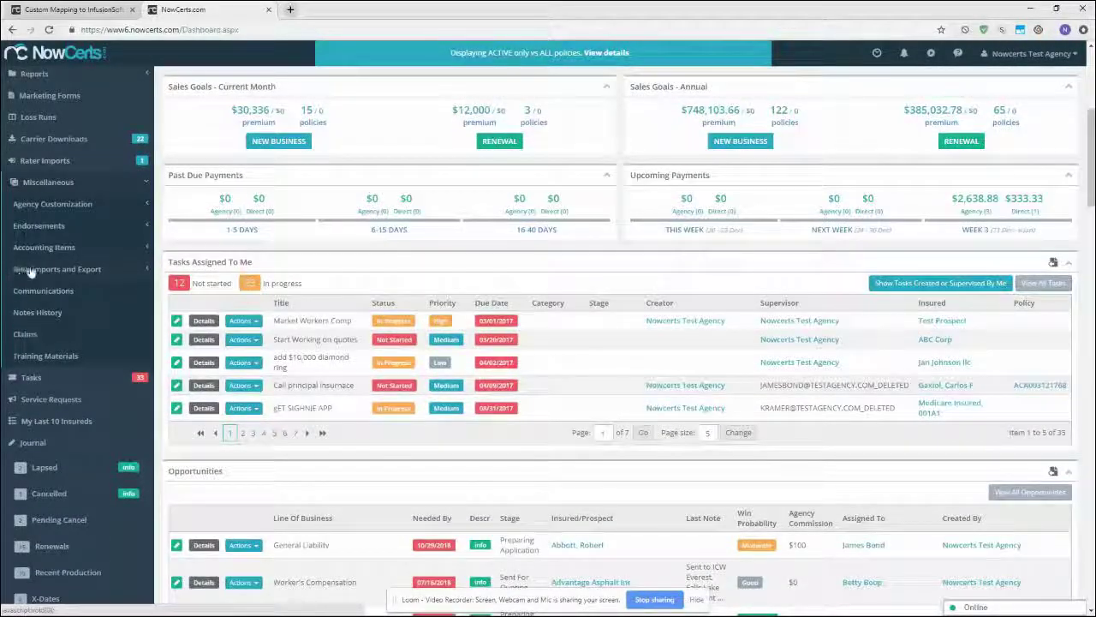
{"action": "left_click", "coordinate": [118, 271]}
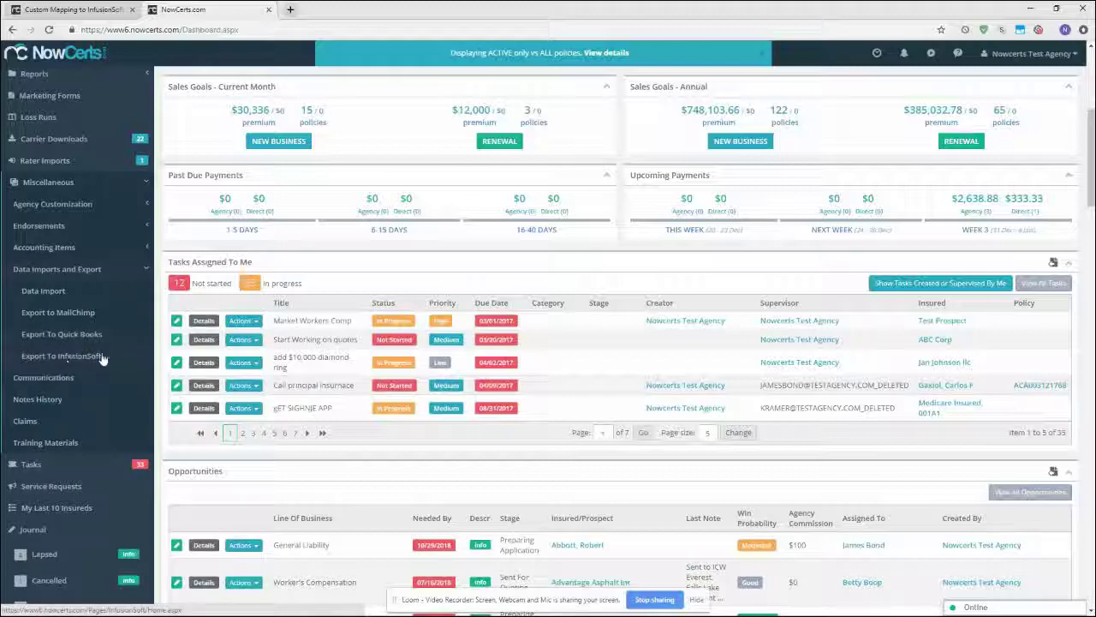
{"action": "left_click", "coordinate": [119, 358]}
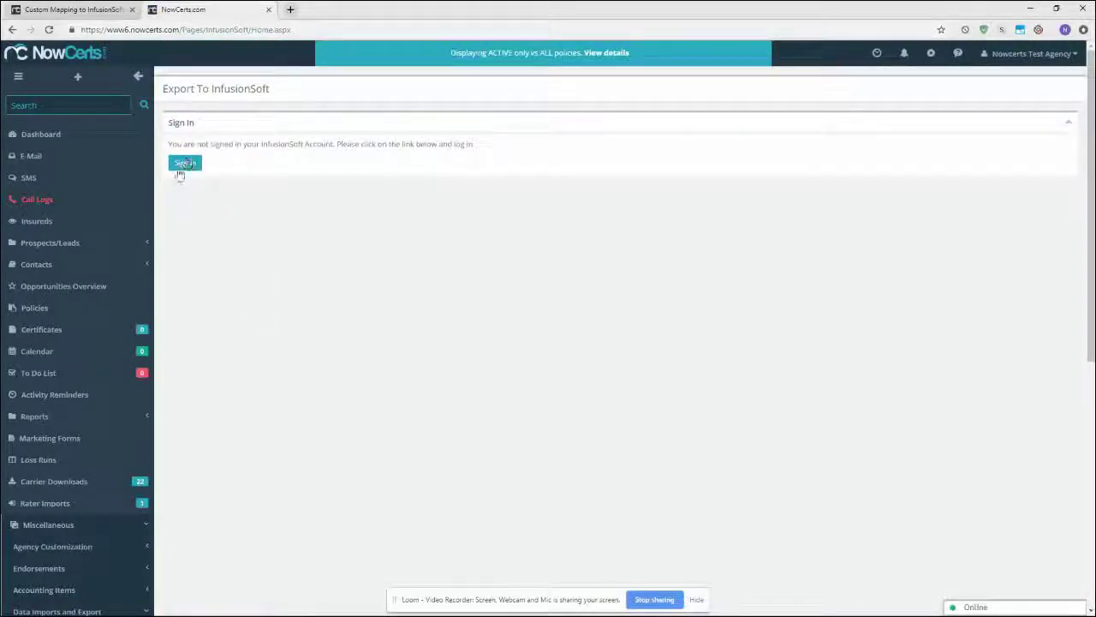
{"action": "left_click", "coordinate": [186, 163]}
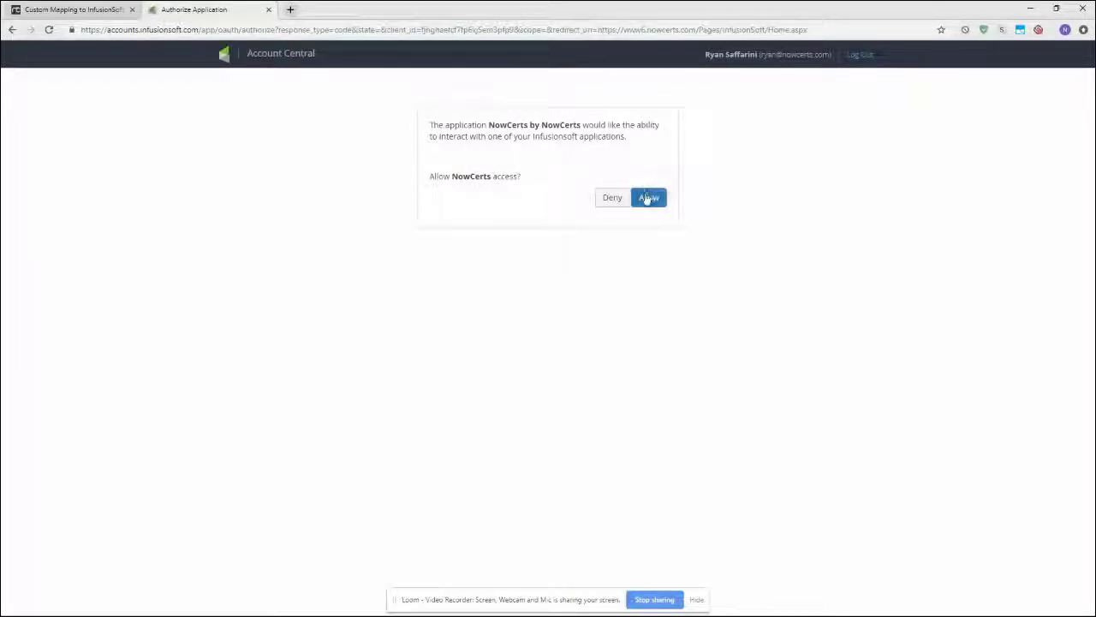
{"action": "left_click", "coordinate": [649, 198]}
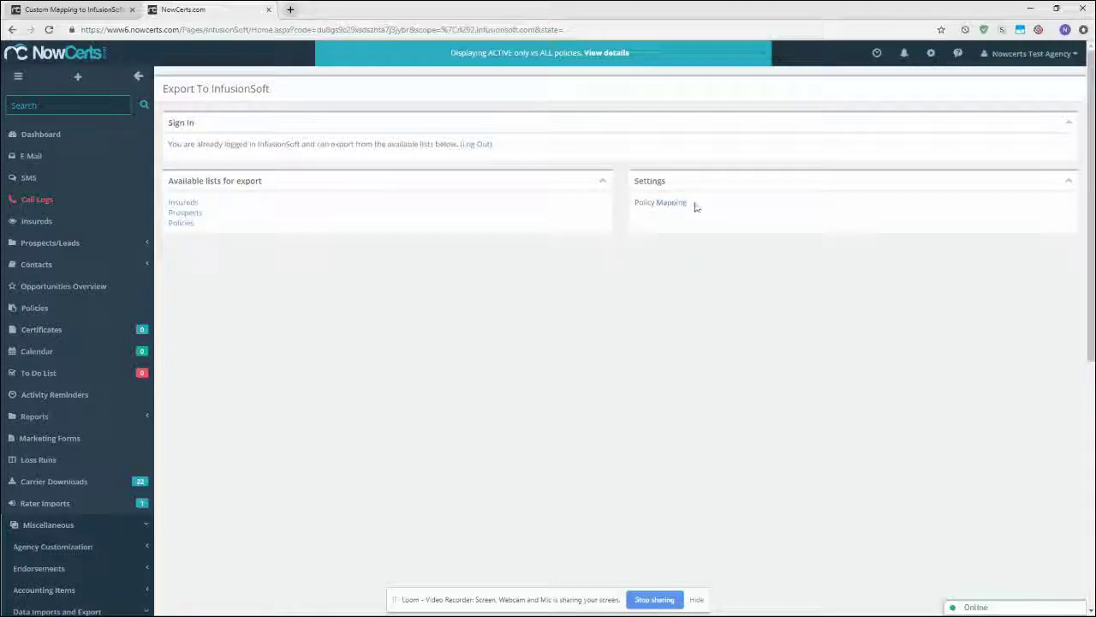
Open the Policy Mapping settings and set the mapping type to Mapping by Line of Business
{"action": "left_click", "coordinate": [666, 204]}
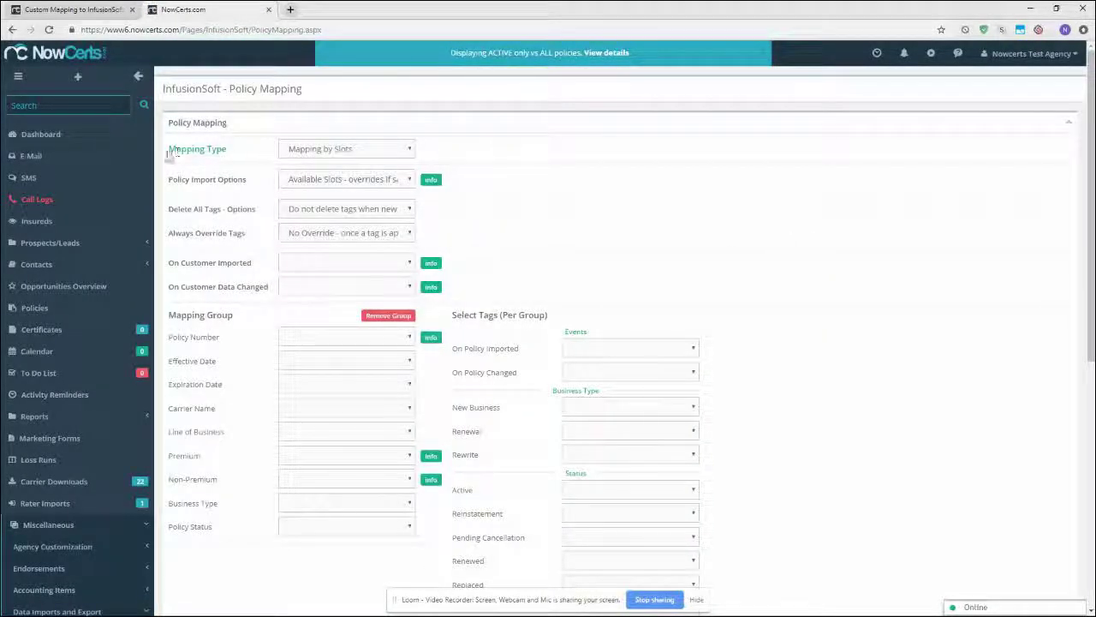
{"action": "left_click_drag", "start_coordinate": [167, 150], "coordinate": [232, 152]}
{"action": "left_click", "coordinate": [236, 153]}
{"action": "left_click", "coordinate": [410, 151]}
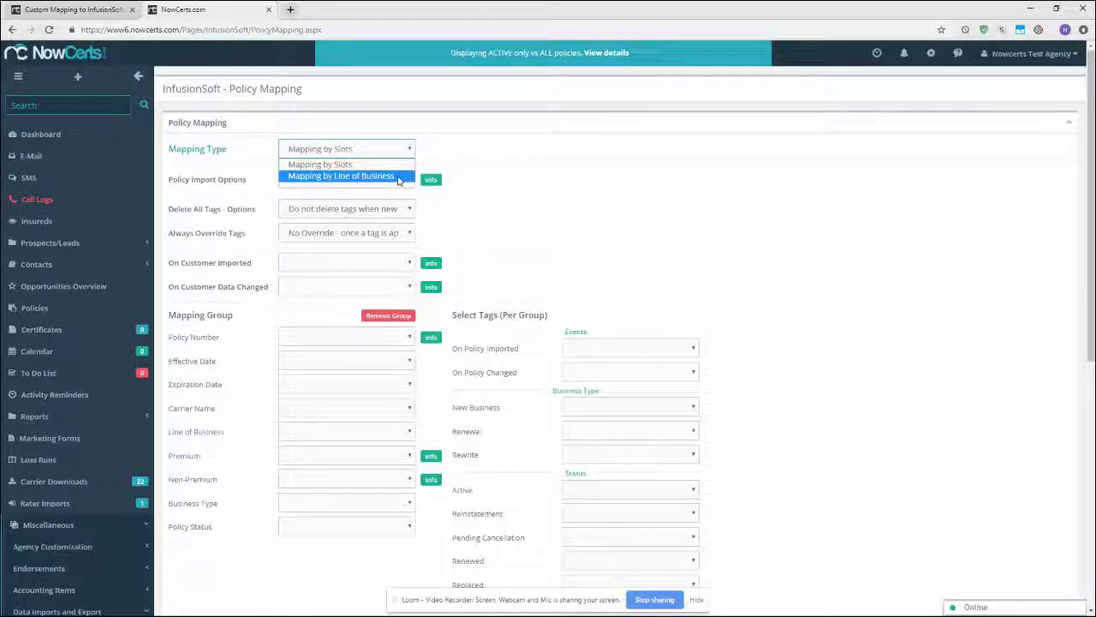
{"action": "left_click", "coordinate": [293, 177]}
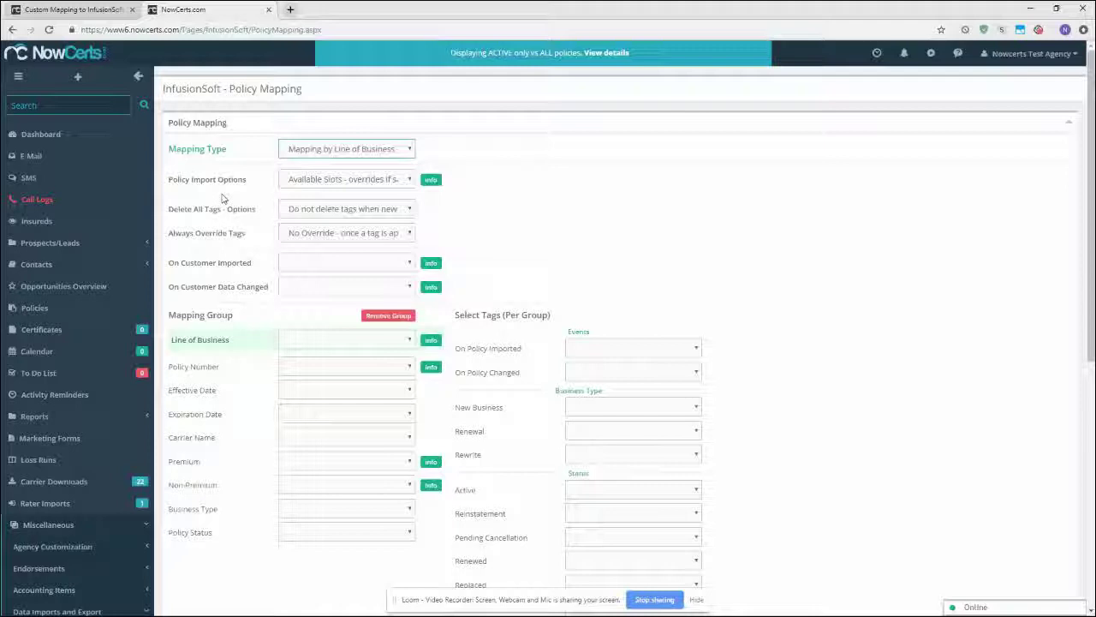
Set the first mapping group's line of business to Homeowners
{"action": "scroll", "coordinate": [222, 198], "scroll_direction": "down", "scroll_amount": 2}
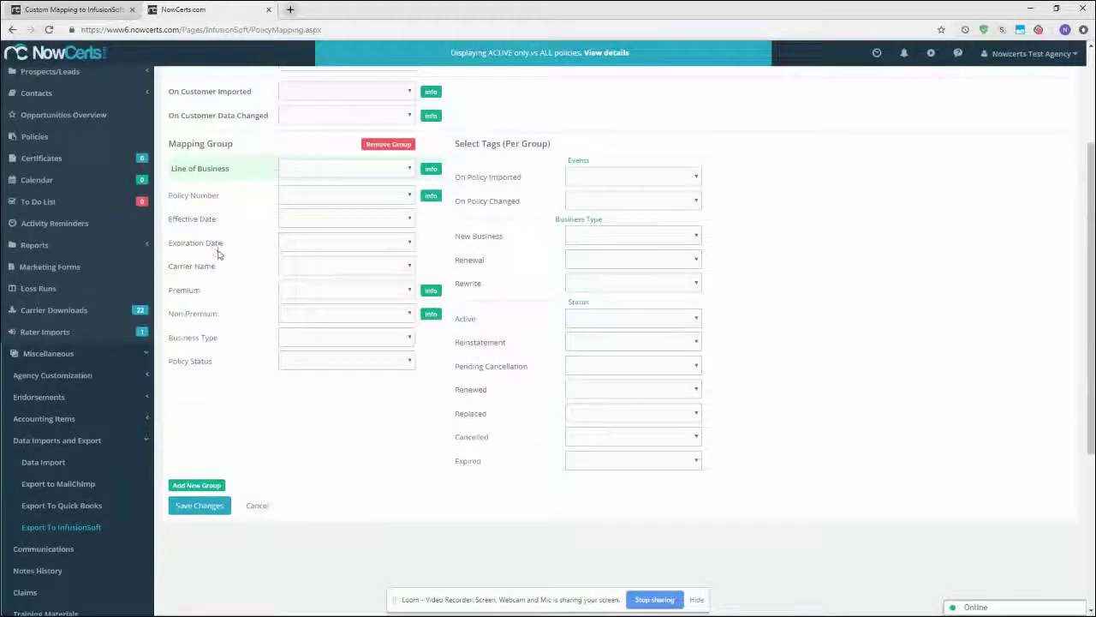
{"action": "left_click_drag", "start_coordinate": [174, 170], "coordinate": [237, 174]}
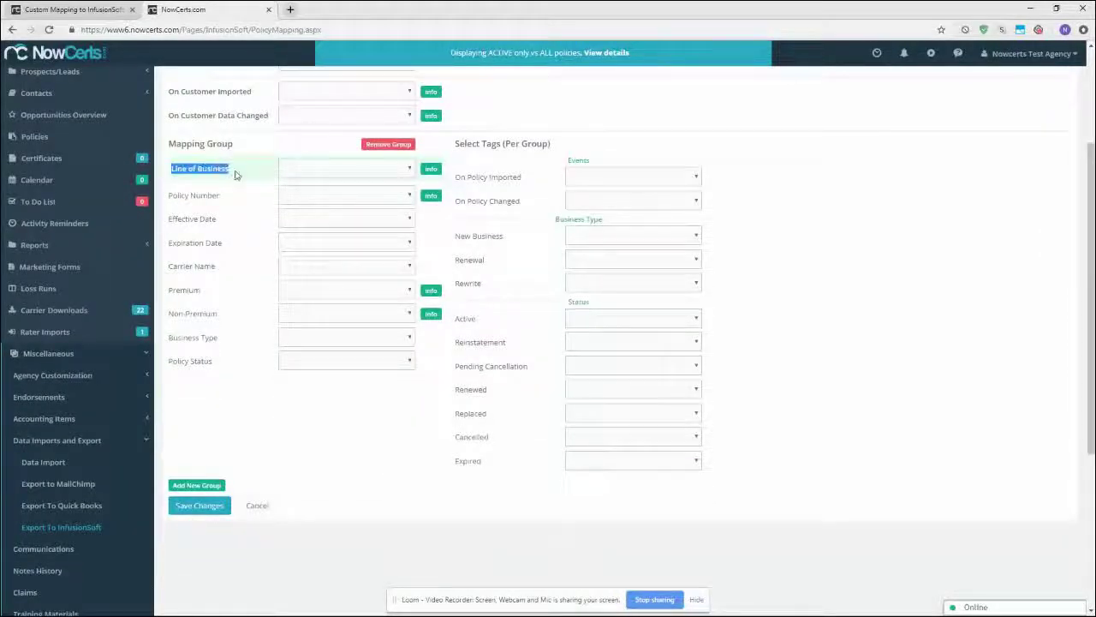
{"action": "left_click", "coordinate": [239, 175]}
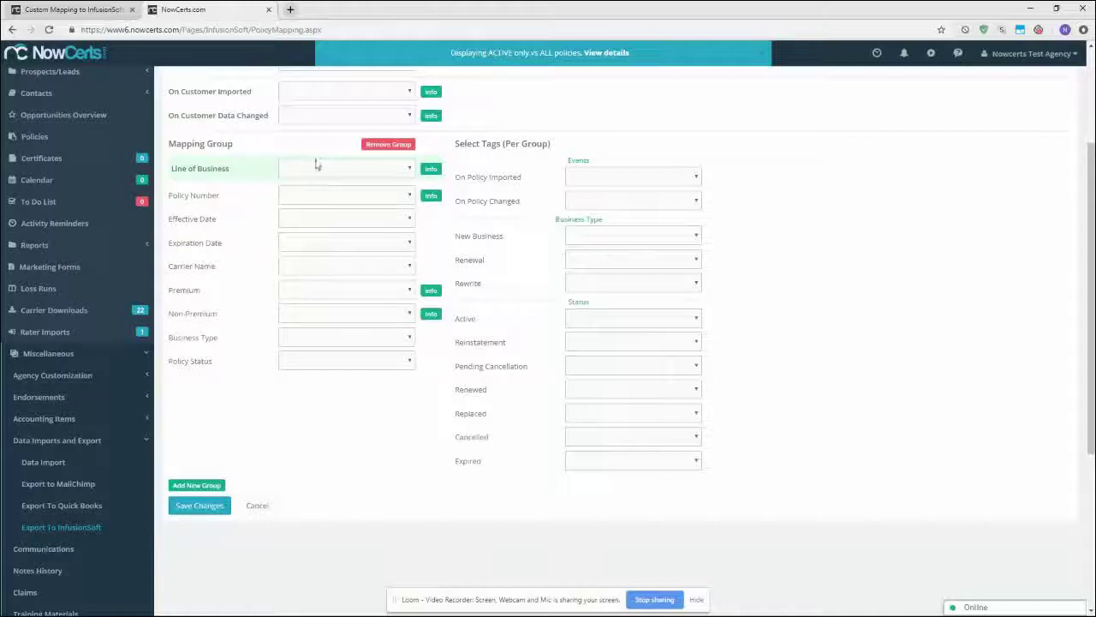
{"action": "left_click", "coordinate": [410, 175]}
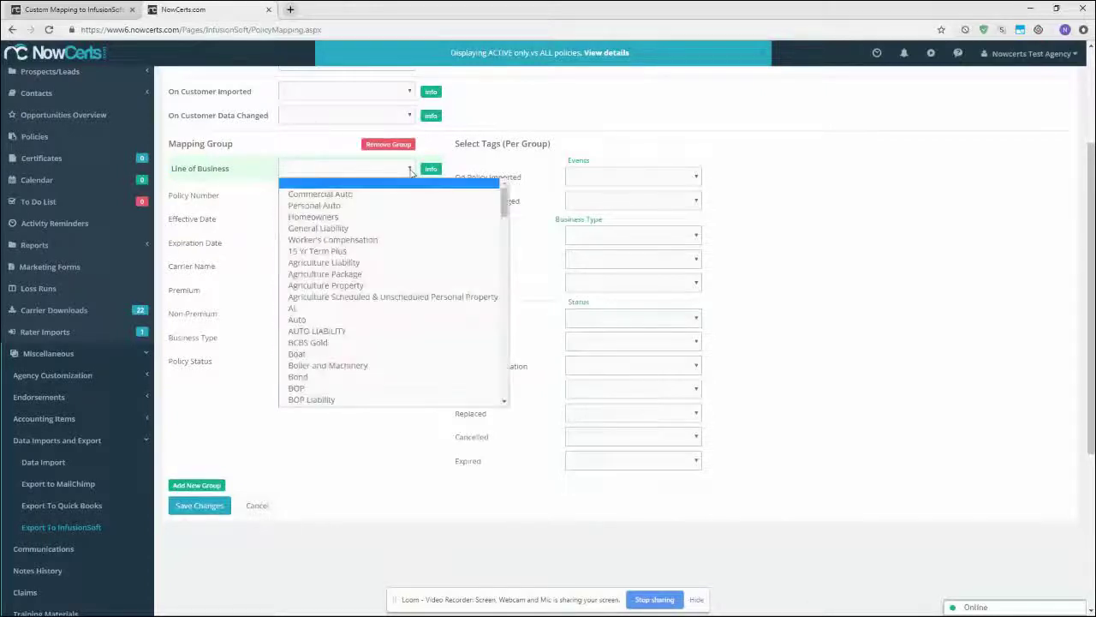
{"action": "left_click", "coordinate": [353, 220]}
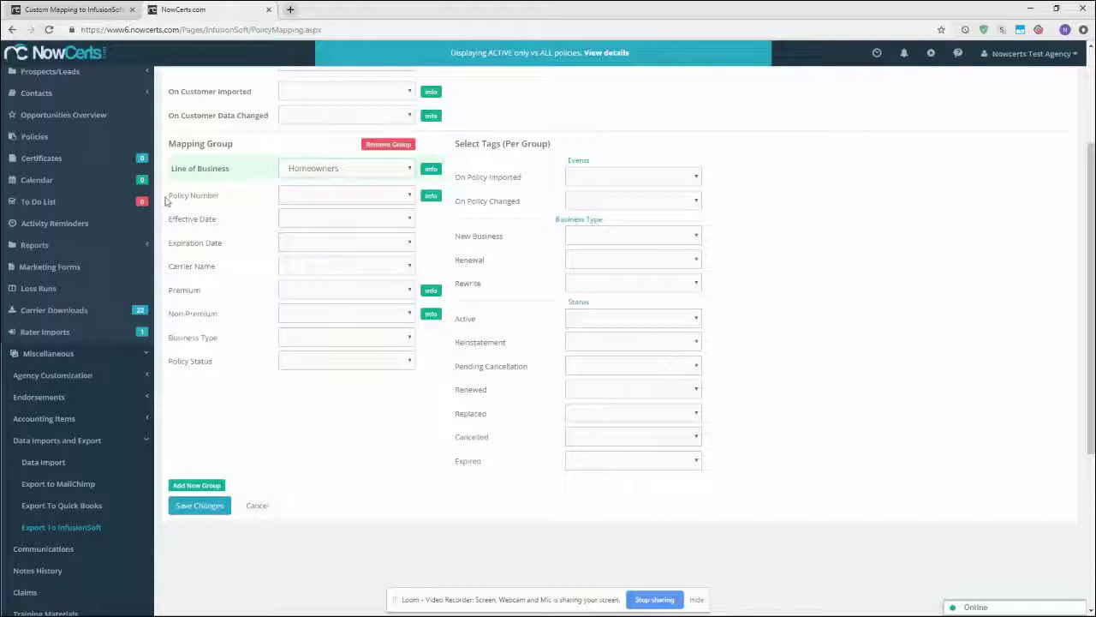
Map the policy number of the Homeowners group to HOME - Policy Number
{"action": "left_click", "coordinate": [308, 197]}
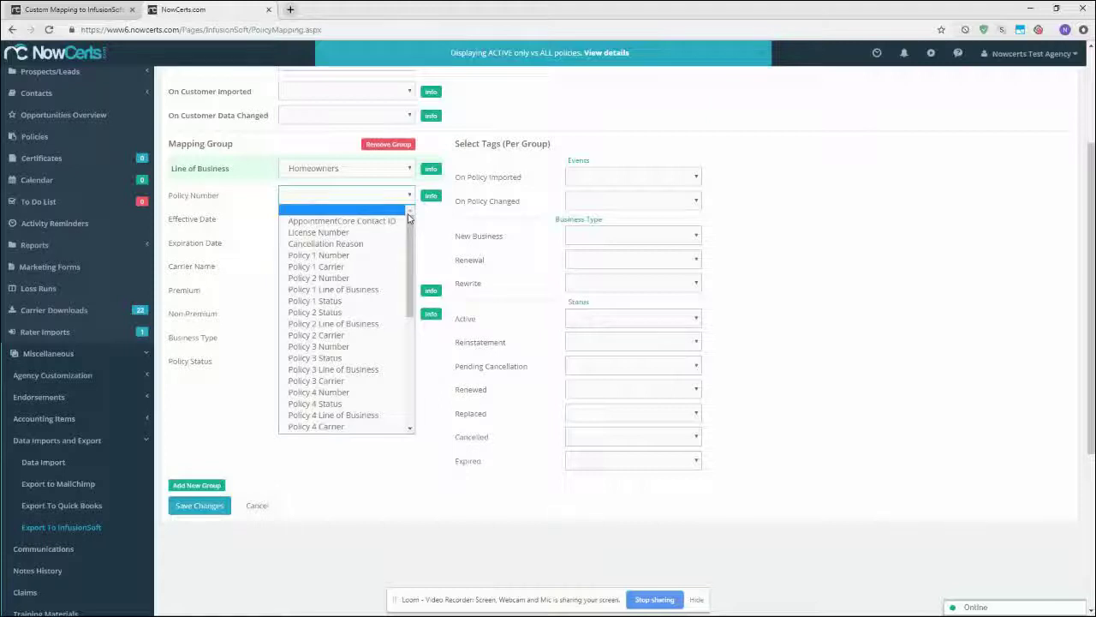
{"action": "left_click_drag", "start_coordinate": [410, 224], "coordinate": [424, 337]}
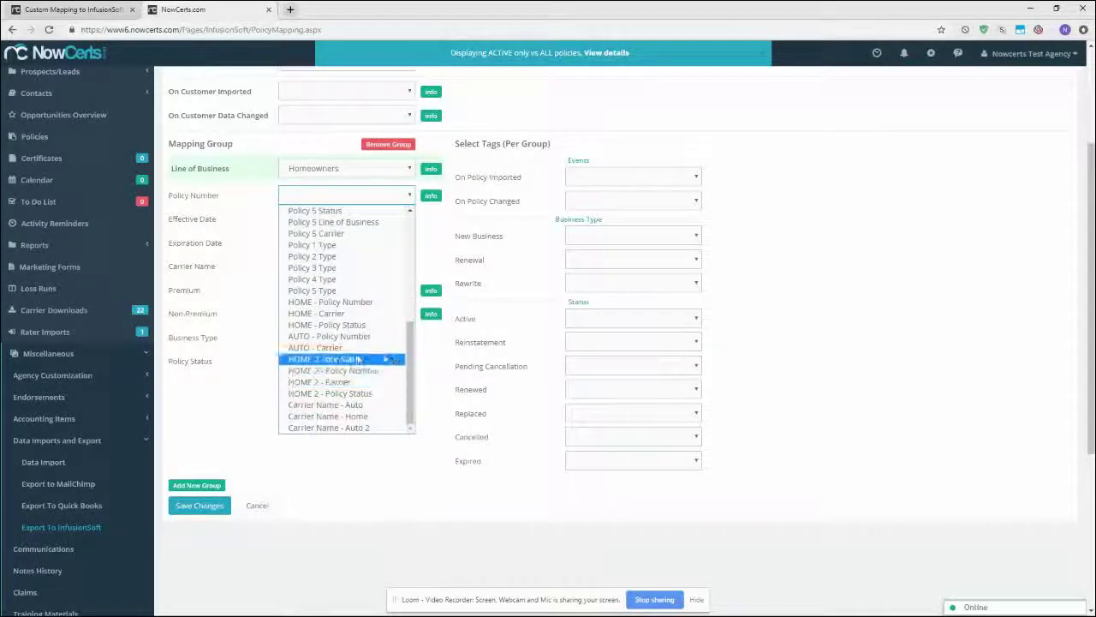
{"action": "left_click", "coordinate": [339, 305]}
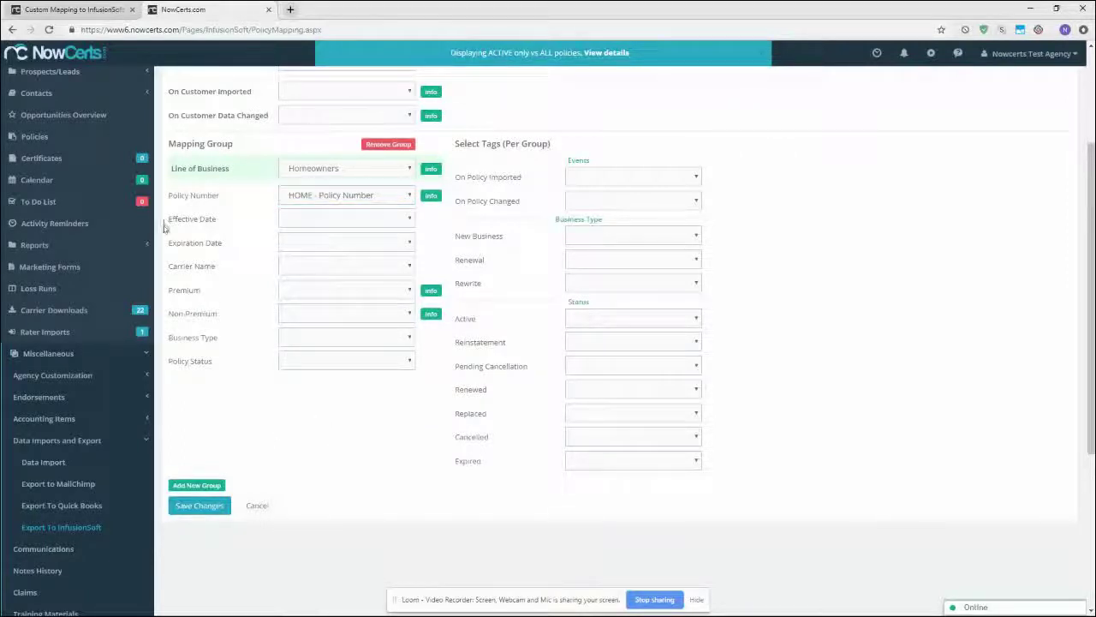
Map the Homeowners group's effective date to HOME - Effective Date and its expiration date to HOME - Expiration Date
{"action": "left_click", "coordinate": [409, 221]}
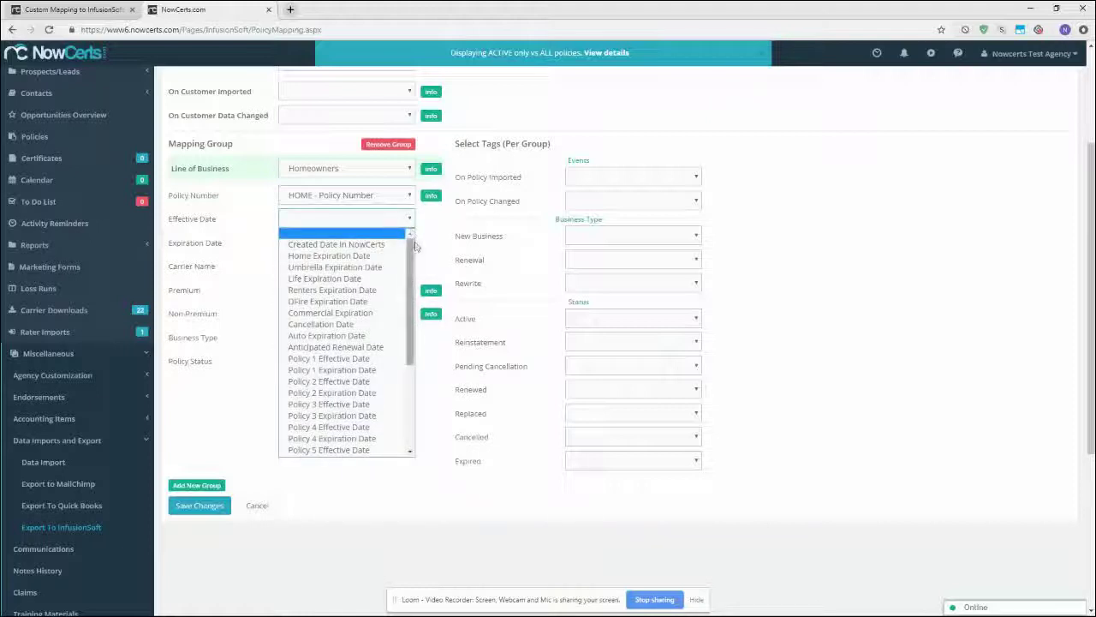
{"action": "left_click_drag", "start_coordinate": [409, 279], "coordinate": [409, 360]}
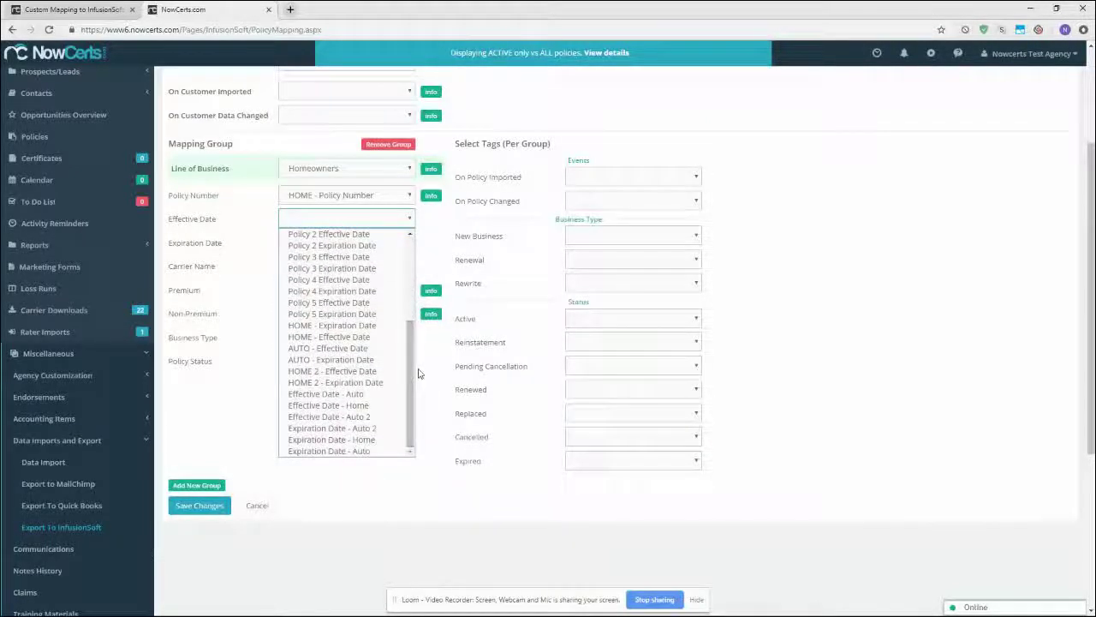
{"action": "left_click", "coordinate": [338, 337]}
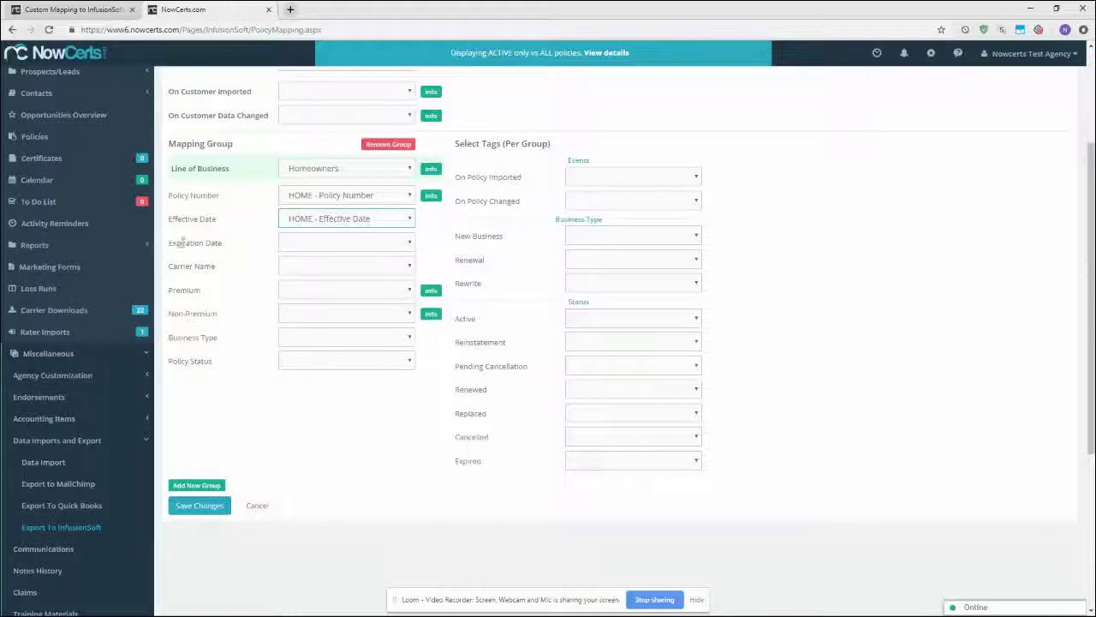
{"action": "left_click", "coordinate": [309, 248]}
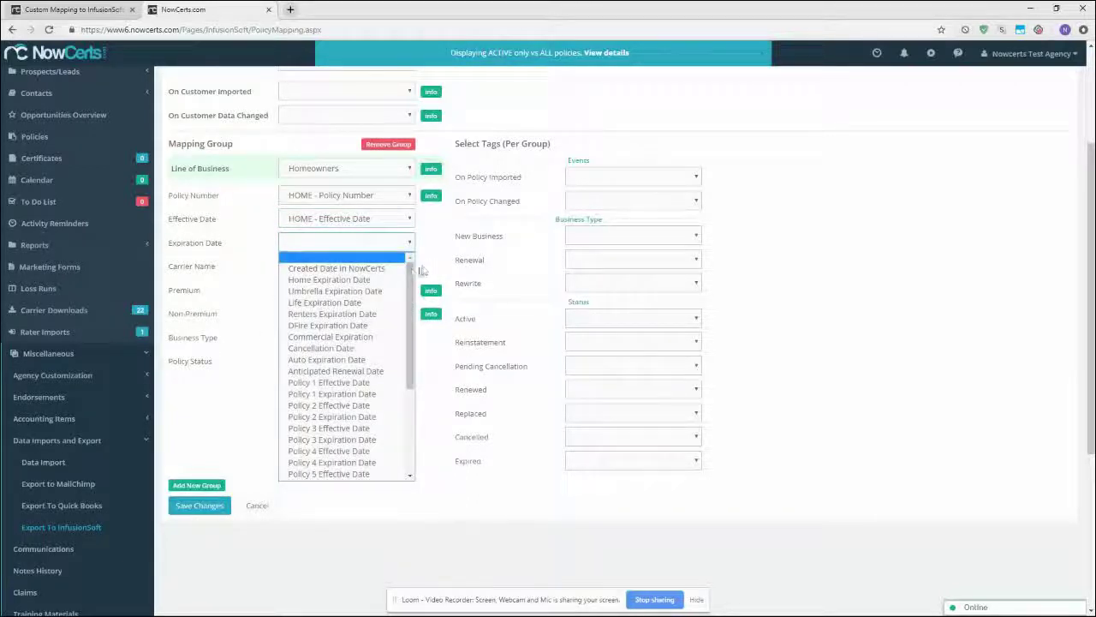
{"action": "left_click_drag", "start_coordinate": [411, 272], "coordinate": [402, 343]}
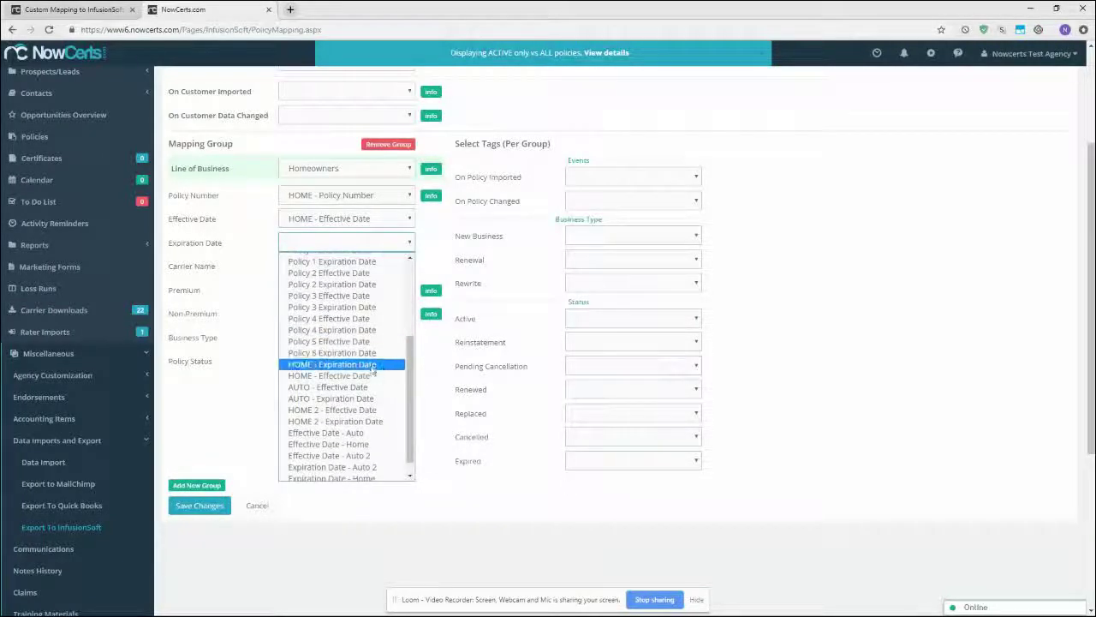
{"action": "left_click", "coordinate": [372, 365]}
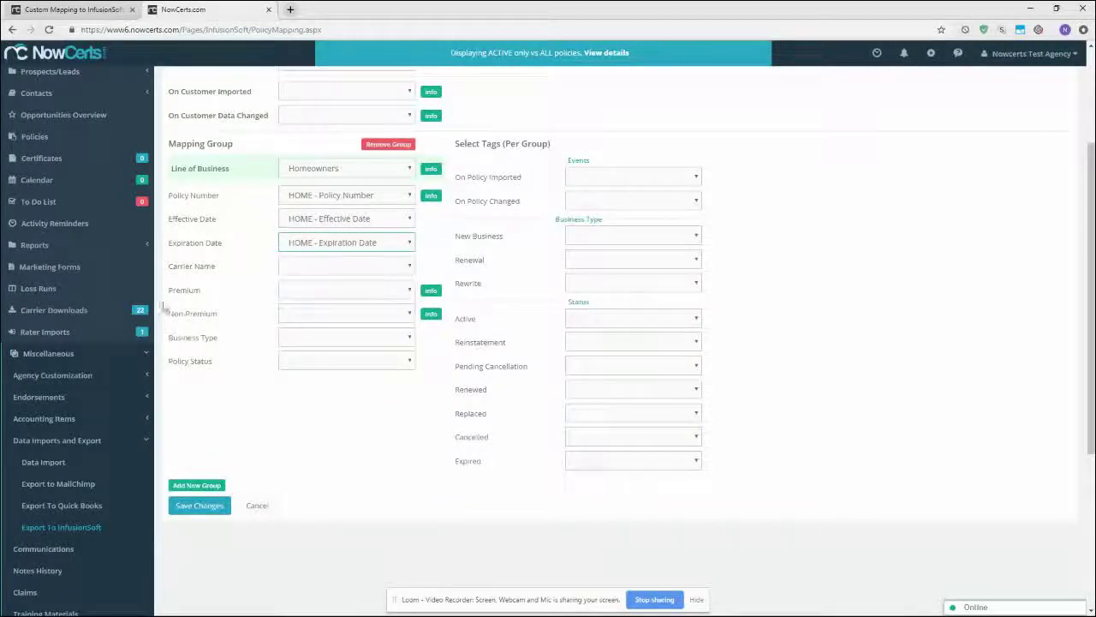
Map the carrier name of the Homeowners group to HOME - Carrier
{"action": "left_click", "coordinate": [340, 268]}
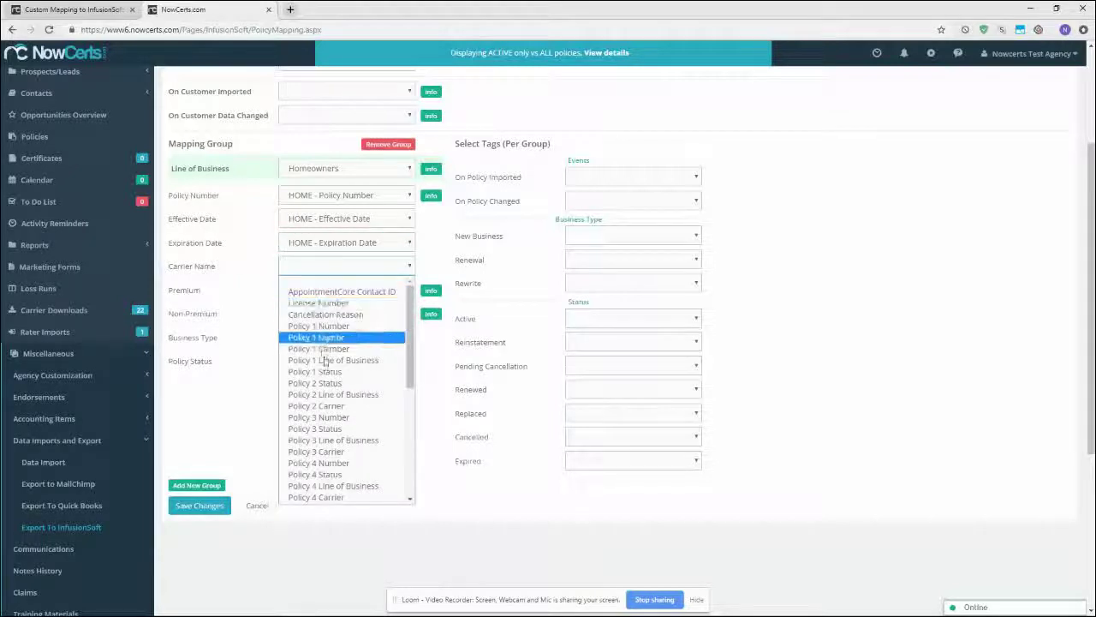
{"action": "scroll", "coordinate": [414, 327], "scroll_direction": "down", "scroll_amount": 2}
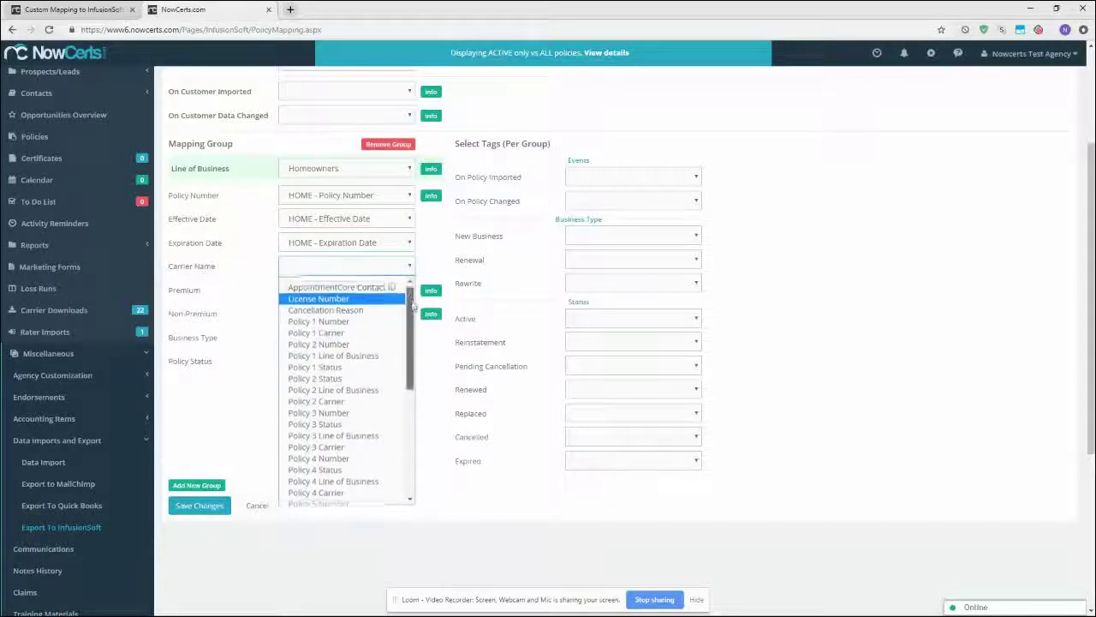
{"action": "scroll", "coordinate": [414, 327], "scroll_direction": "down", "scroll_amount": 5}
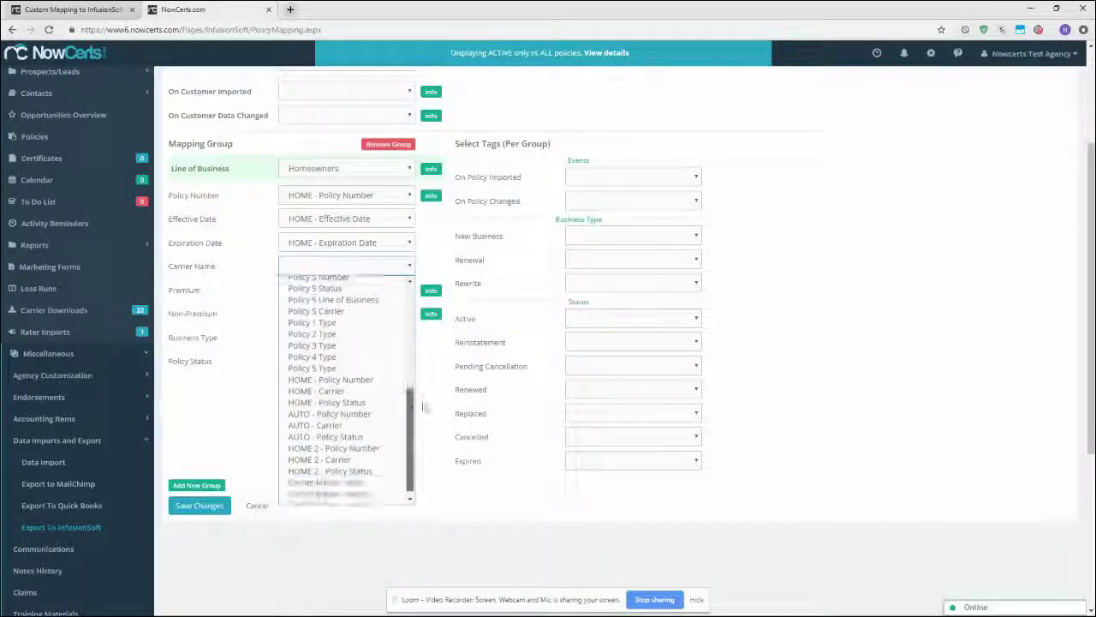
{"action": "left_click", "coordinate": [385, 394]}
Map the Homeowners group's premium to HOME - Total Premium and its non-premium to HOME - Total Non-Premium
{"action": "left_click", "coordinate": [311, 291]}
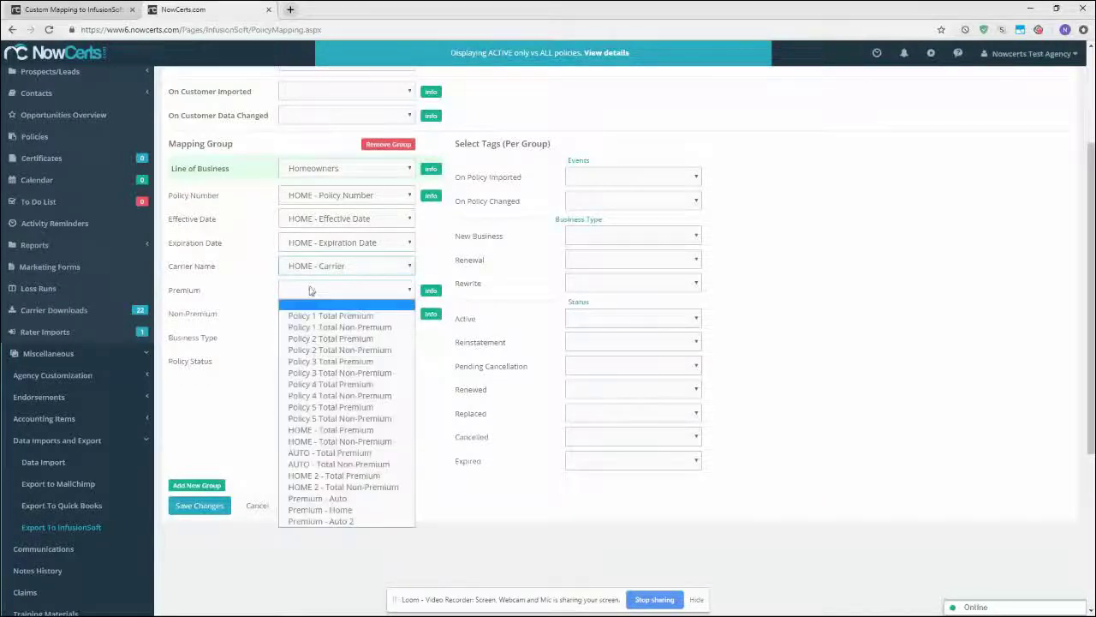
{"action": "left_click", "coordinate": [342, 431]}
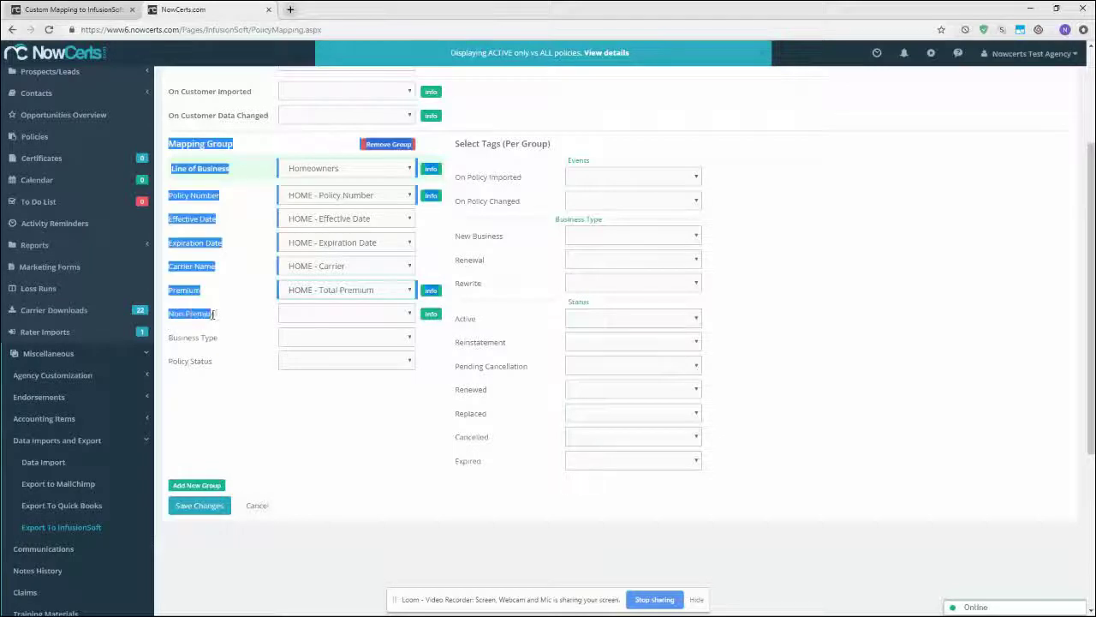
{"action": "left_click", "coordinate": [339, 314]}
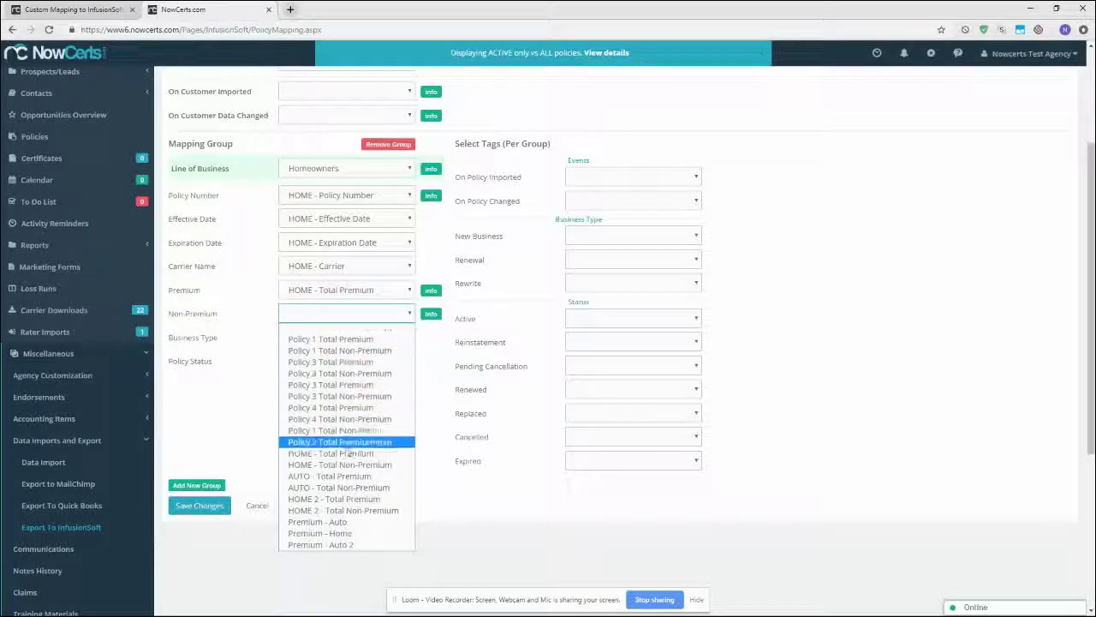
{"action": "left_click", "coordinate": [345, 465]}
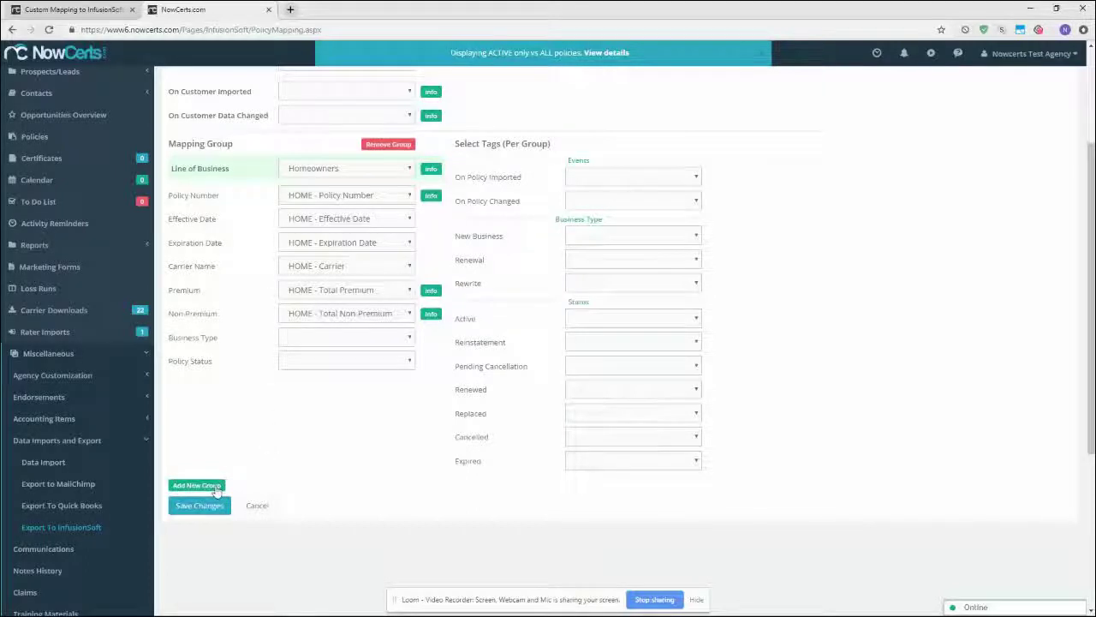
Add a second mapping group and set its line of business to Homeowners
{"action": "left_click", "coordinate": [279, 486]}
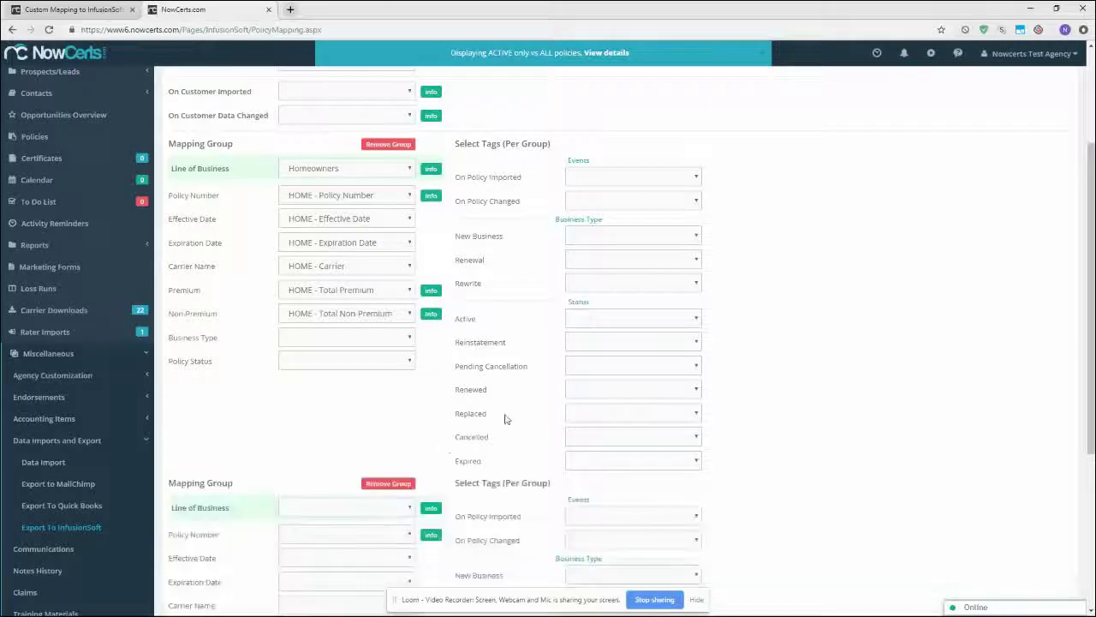
{"action": "scroll", "coordinate": [810, 390], "scroll_direction": "down", "scroll_amount": 3}
{"action": "scroll", "coordinate": [810, 390], "scroll_direction": "down", "scroll_amount": 1}
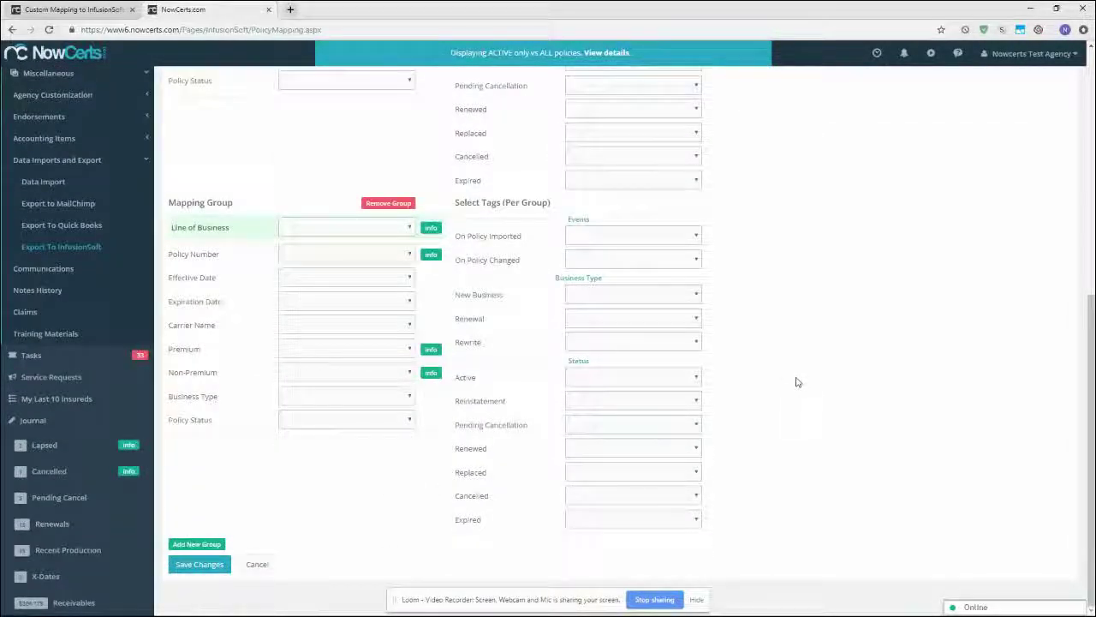
{"action": "left_click", "coordinate": [311, 235]}
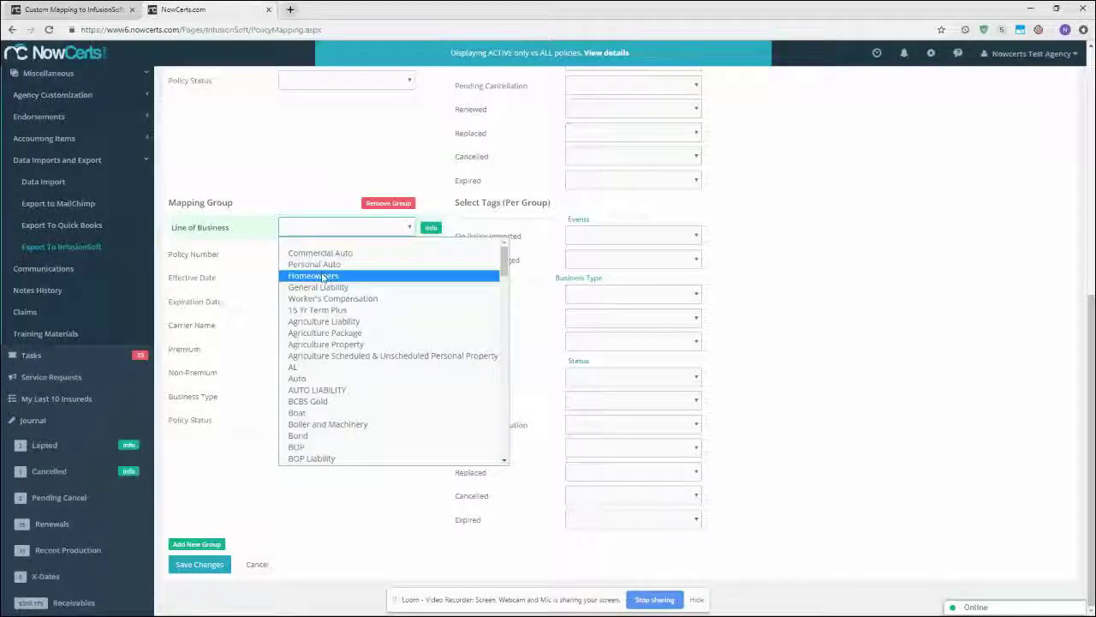
{"action": "left_click", "coordinate": [324, 277]}
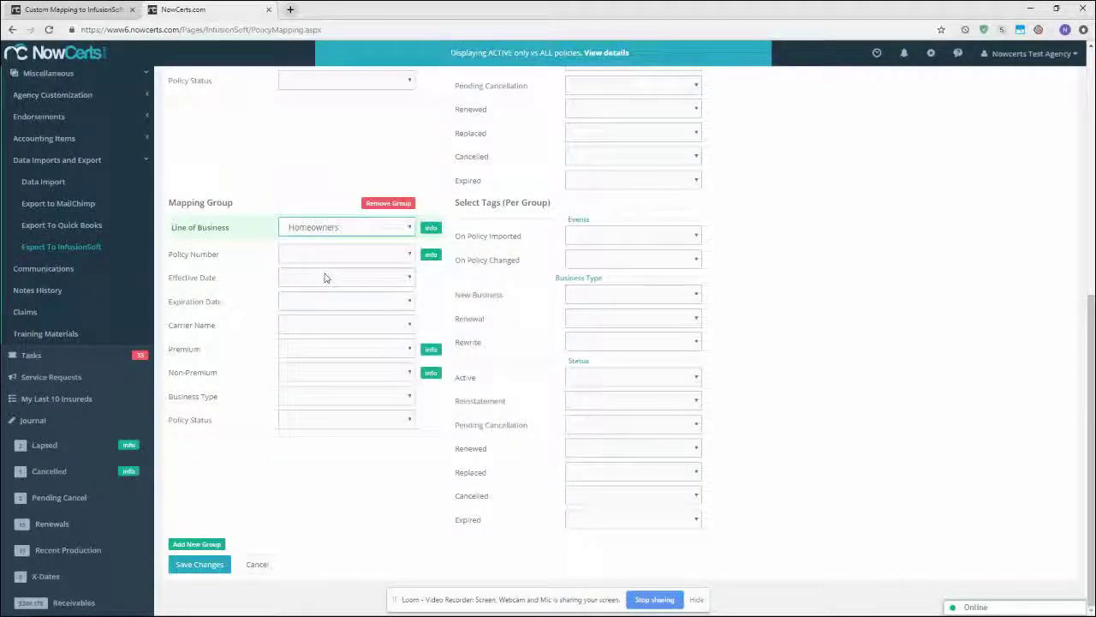
Map the second Homeowners group's policy number to HOME 2 - Policy Number
{"action": "left_click", "coordinate": [328, 254]}
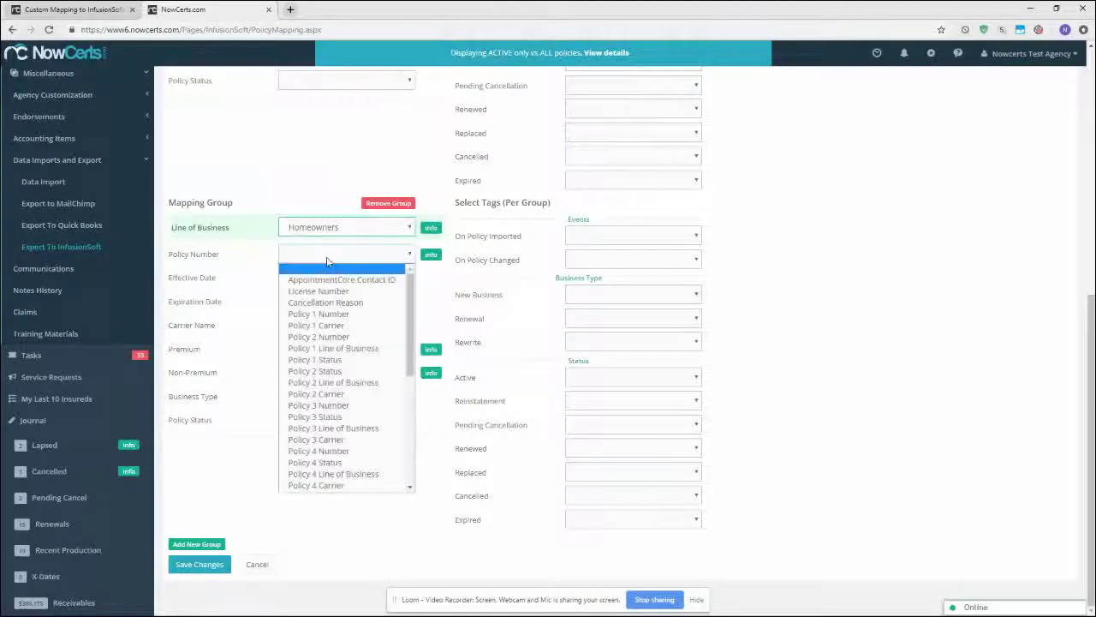
{"action": "left_click_drag", "start_coordinate": [409, 276], "coordinate": [409, 387]}
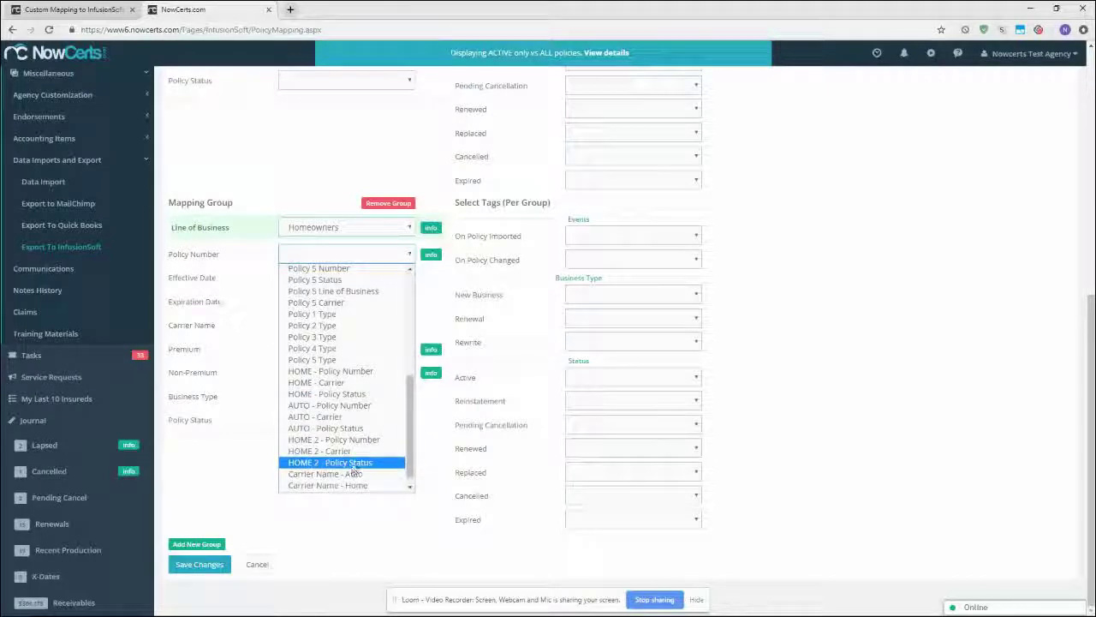
{"action": "left_click", "coordinate": [338, 439]}
{"action": "scroll", "coordinate": [311, 280], "scroll_direction": "up", "scroll_amount": 1}
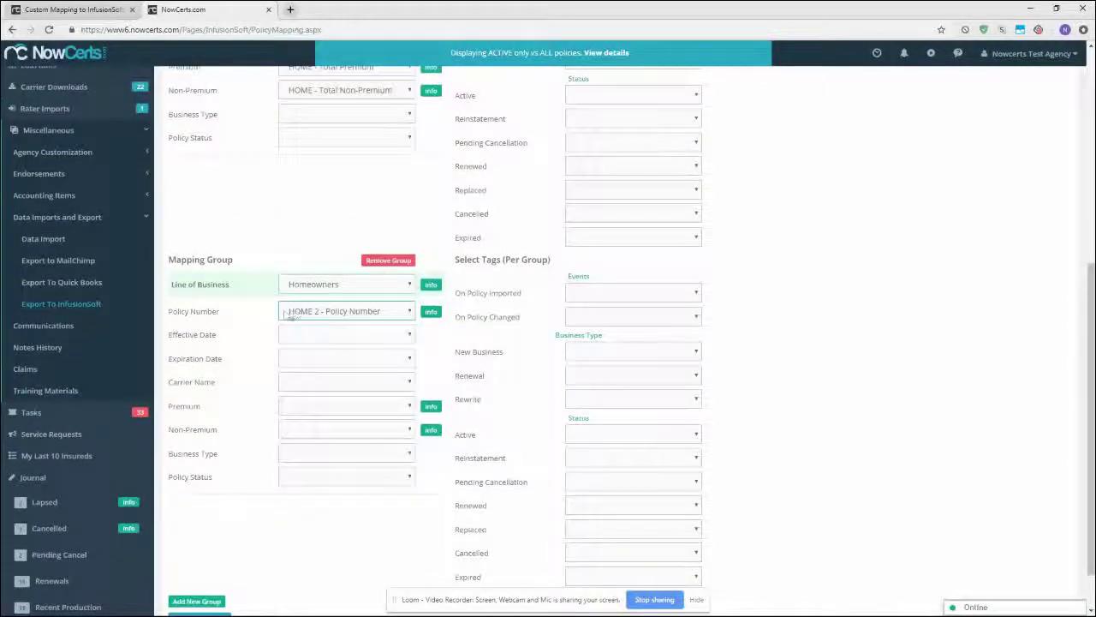
{"action": "scroll", "coordinate": [285, 314], "scroll_direction": "up", "scroll_amount": 4}
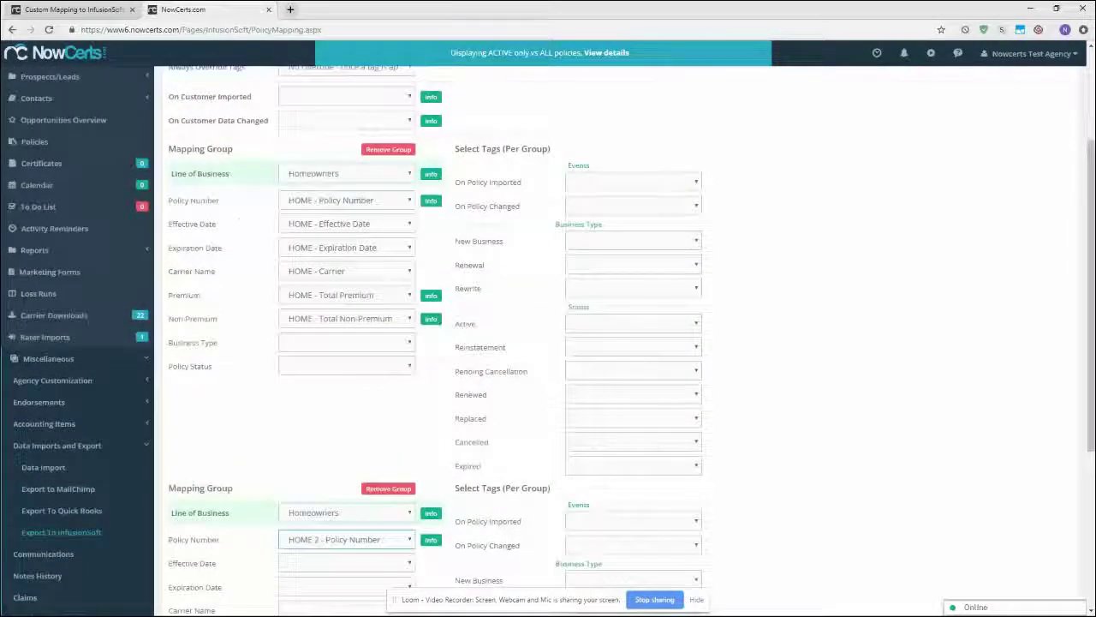
{"action": "scroll", "coordinate": [517, 413], "scroll_direction": "down", "scroll_amount": 1}
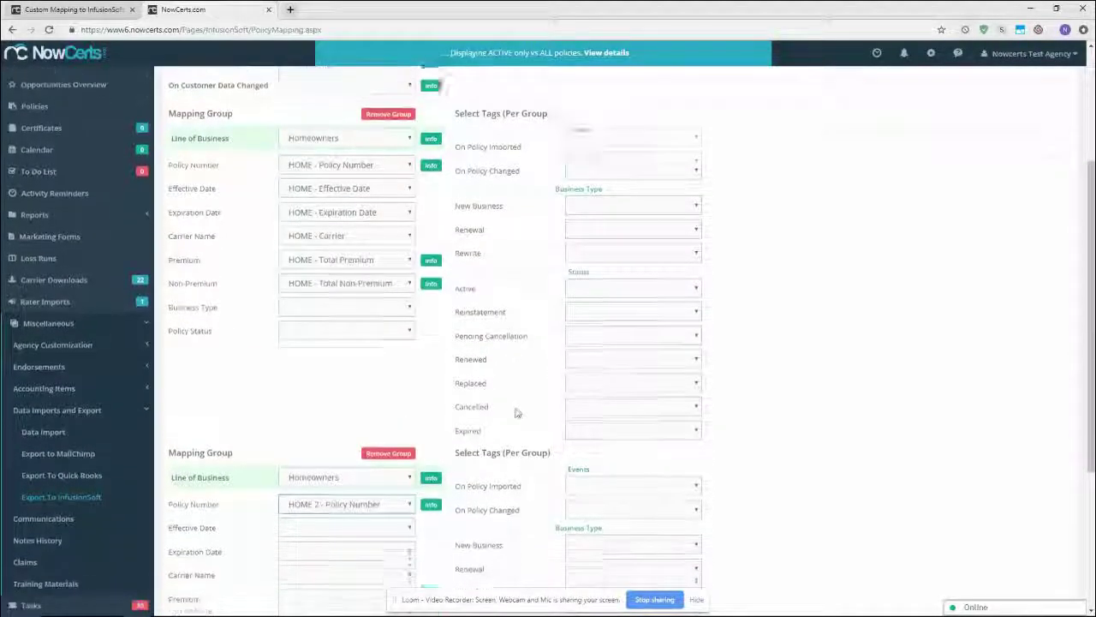
{"action": "scroll", "coordinate": [518, 412], "scroll_direction": "down", "scroll_amount": 4}
Map the second Homeowners group's effective date to HOME 2 - Effective Date and its expiration date to HOME 2 - Expiration Date
{"action": "left_click", "coordinate": [385, 276]}
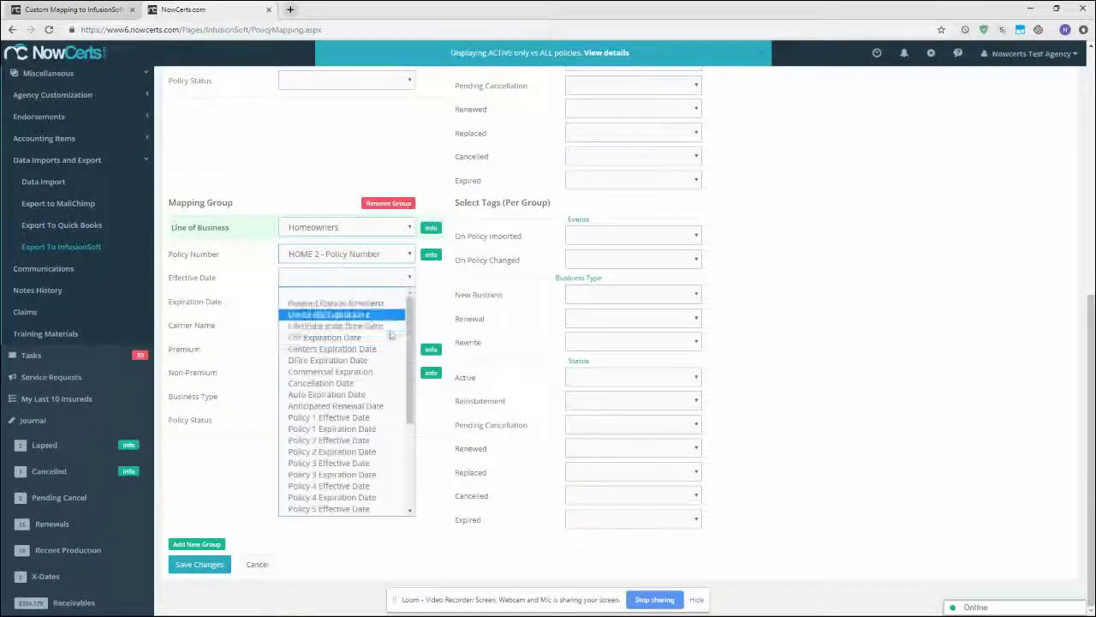
{"action": "scroll", "coordinate": [390, 334], "scroll_direction": "down", "scroll_amount": 5}
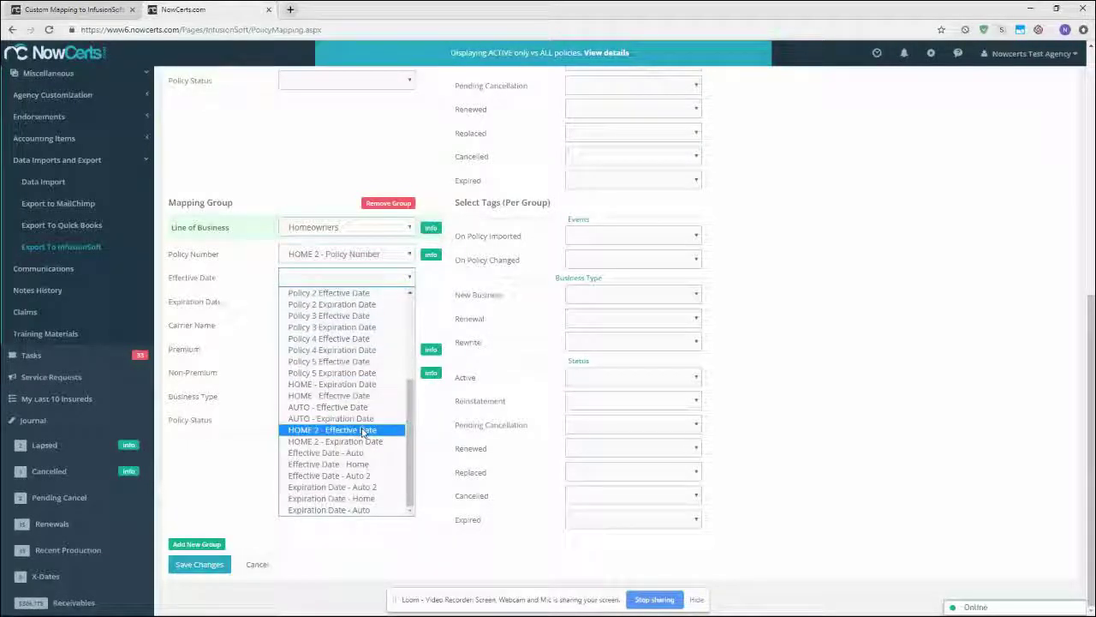
{"action": "left_click", "coordinate": [364, 431]}
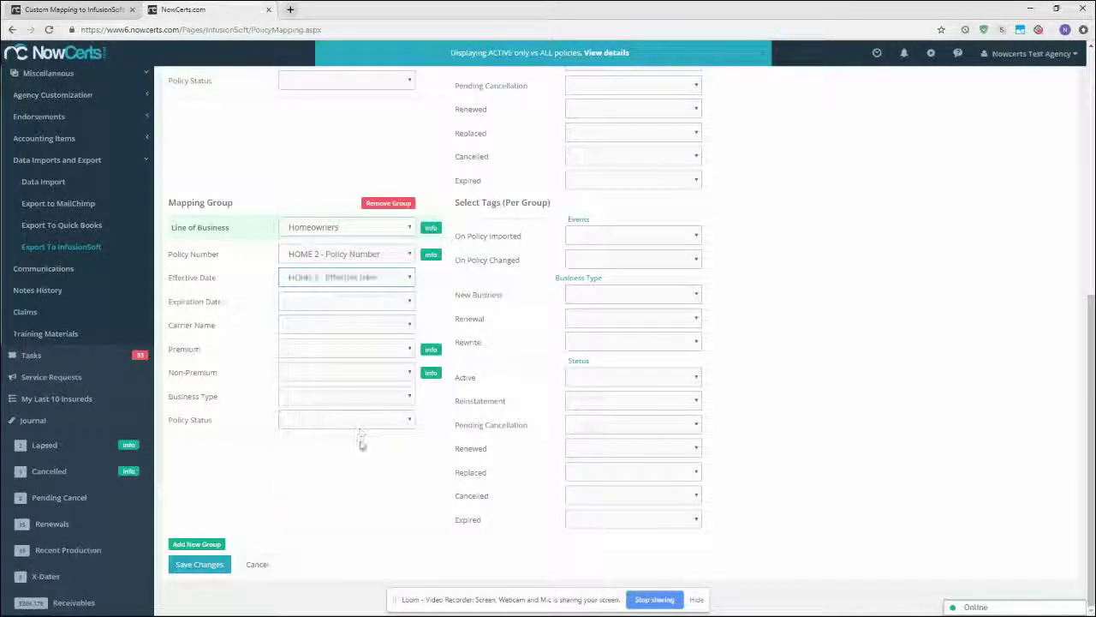
{"action": "left_click", "coordinate": [347, 300]}
{"action": "scroll", "coordinate": [343, 445], "scroll_direction": "down", "scroll_amount": 5}
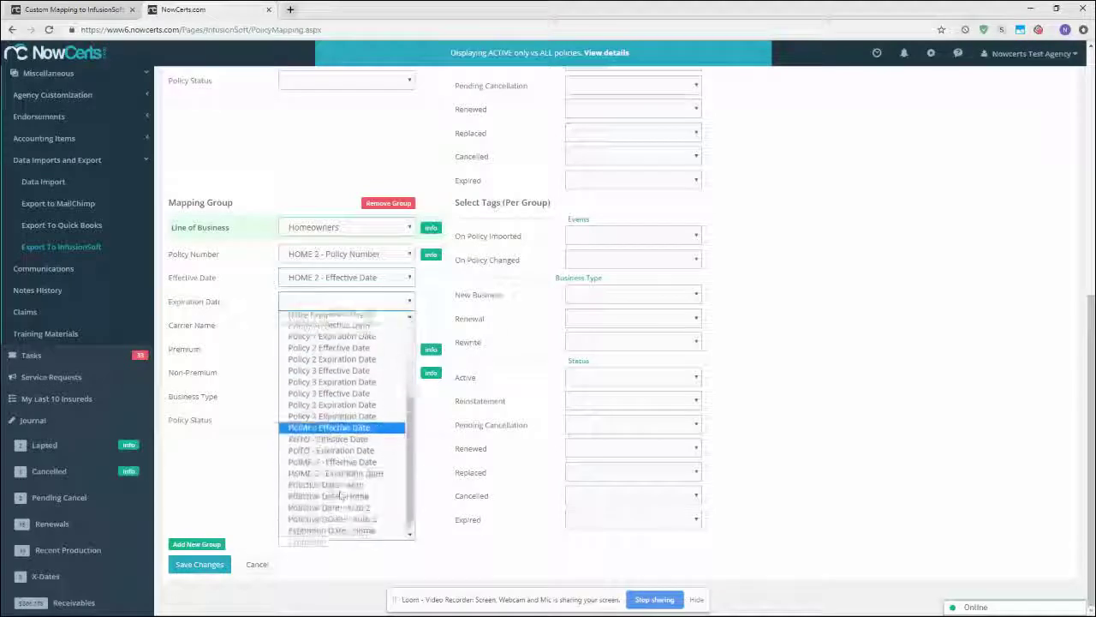
{"action": "left_click", "coordinate": [345, 465]}
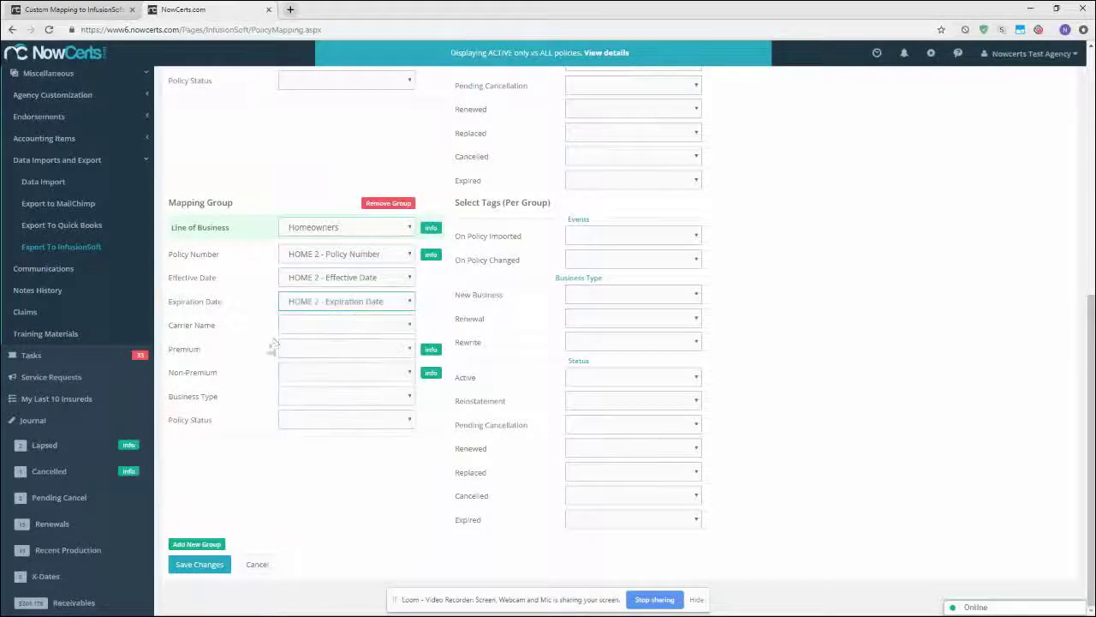
Map the carrier name of the second Homeowners group to HOME 2 - Carrier
{"action": "left_click", "coordinate": [306, 324]}
{"action": "scroll", "coordinate": [343, 480], "scroll_direction": "down", "scroll_amount": 5}
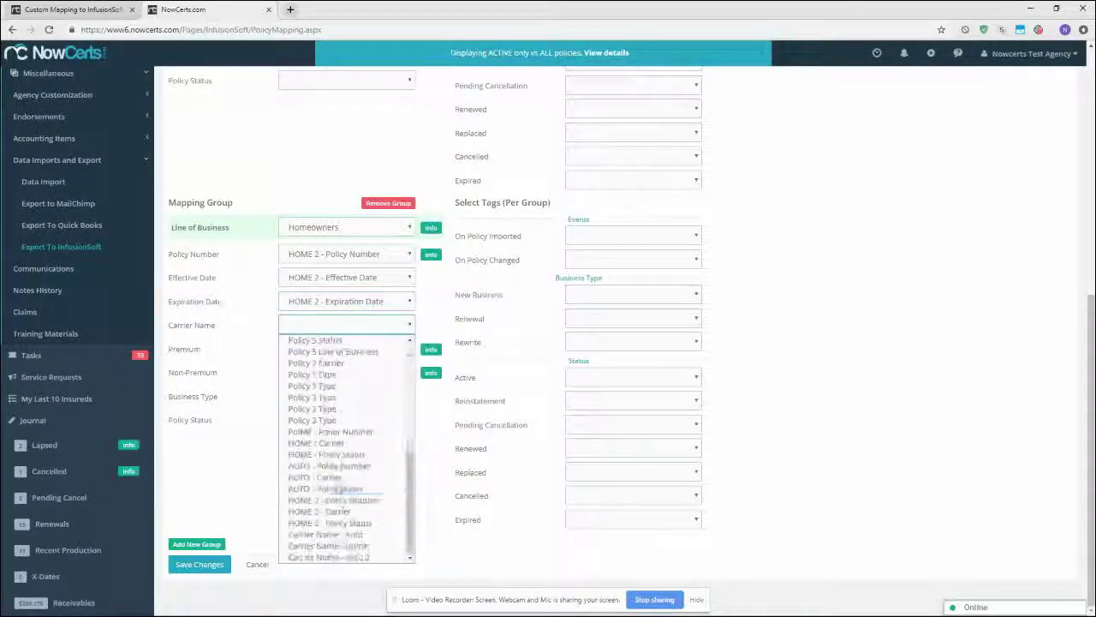
{"action": "left_click", "coordinate": [346, 511]}
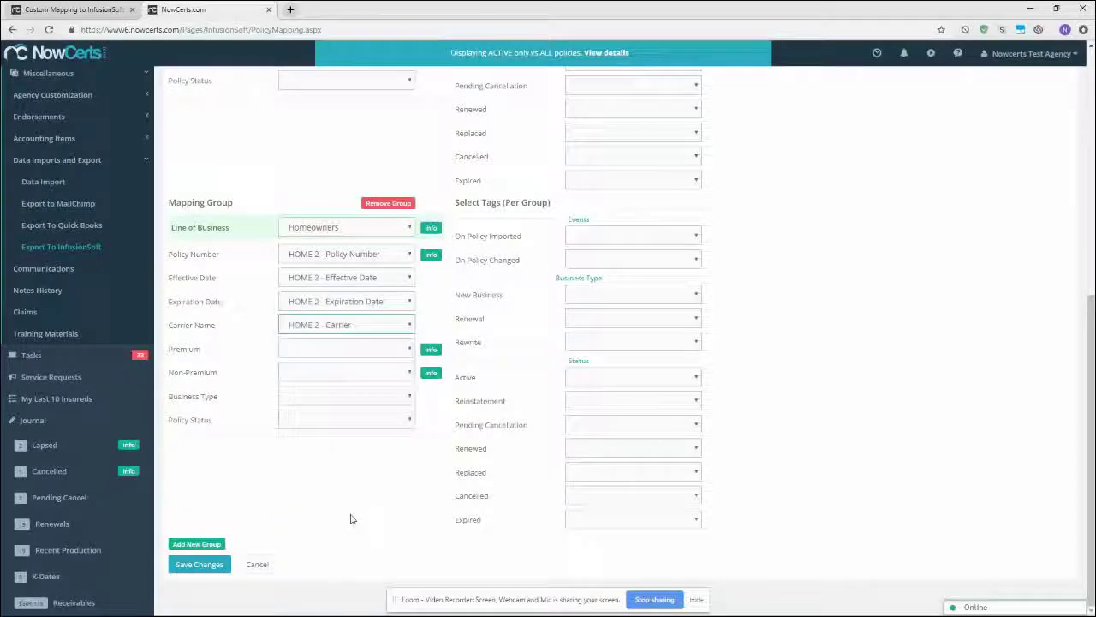
Map the second Homeowners group's premium to HOME 2 - Total Premium and its non-premium to HOME 2 - Total Non-Premium
{"action": "left_click", "coordinate": [301, 350]}
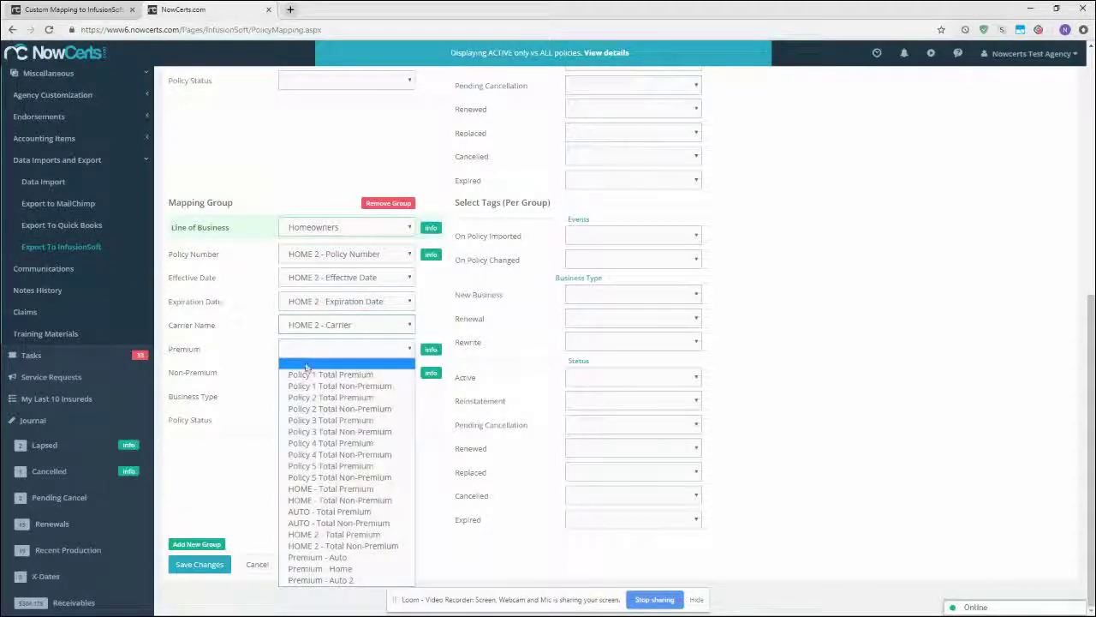
{"action": "left_click", "coordinate": [333, 534]}
{"action": "left_click", "coordinate": [309, 371]}
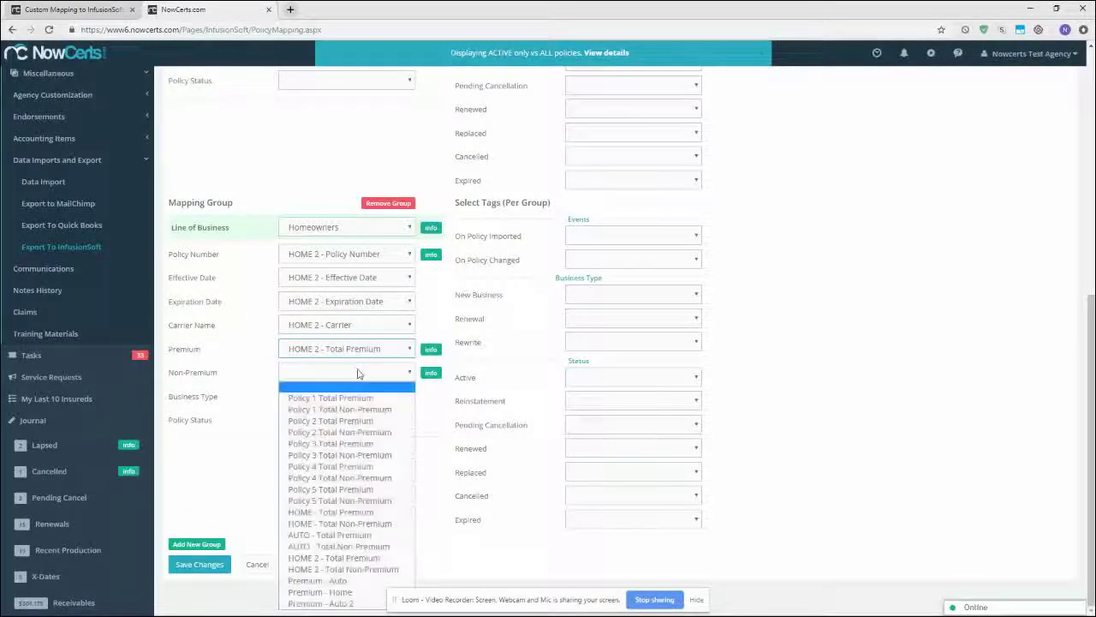
{"action": "left_click", "coordinate": [364, 570]}
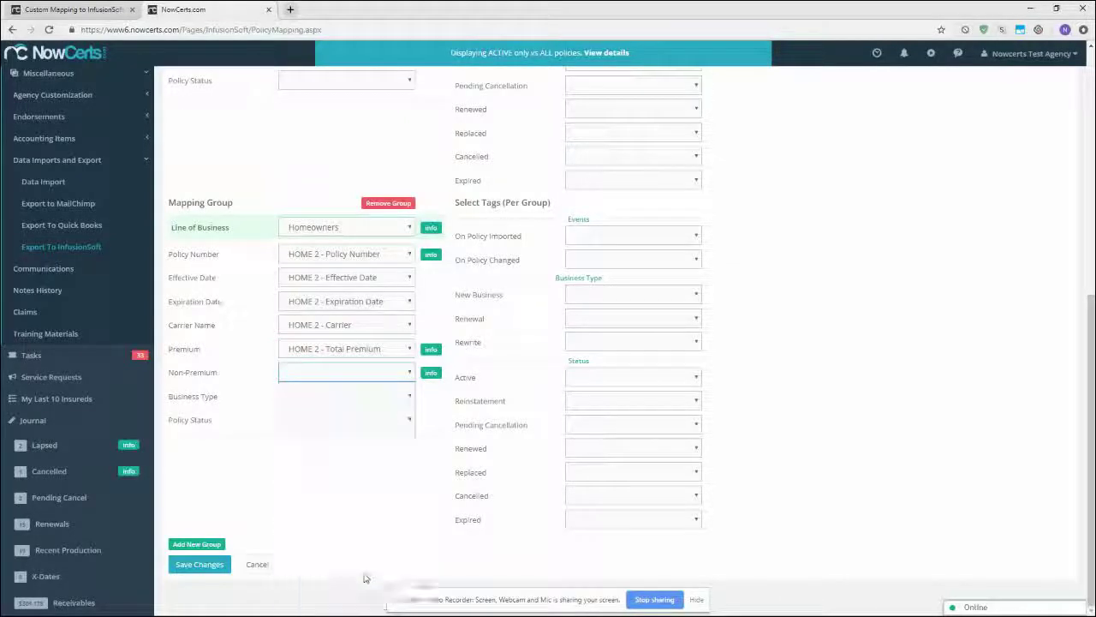
{"action": "scroll", "coordinate": [382, 518], "scroll_direction": "up", "scroll_amount": 4}
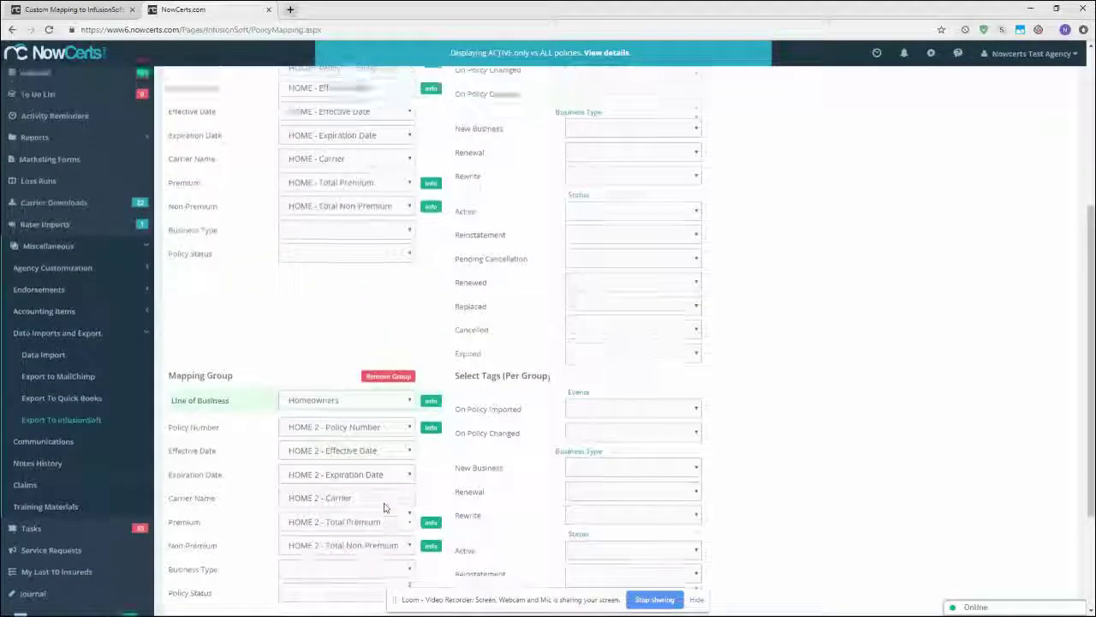
{"action": "scroll", "coordinate": [380, 507], "scroll_direction": "down", "scroll_amount": 2}
{"action": "scroll", "coordinate": [380, 507], "scroll_direction": "down", "scroll_amount": 3}
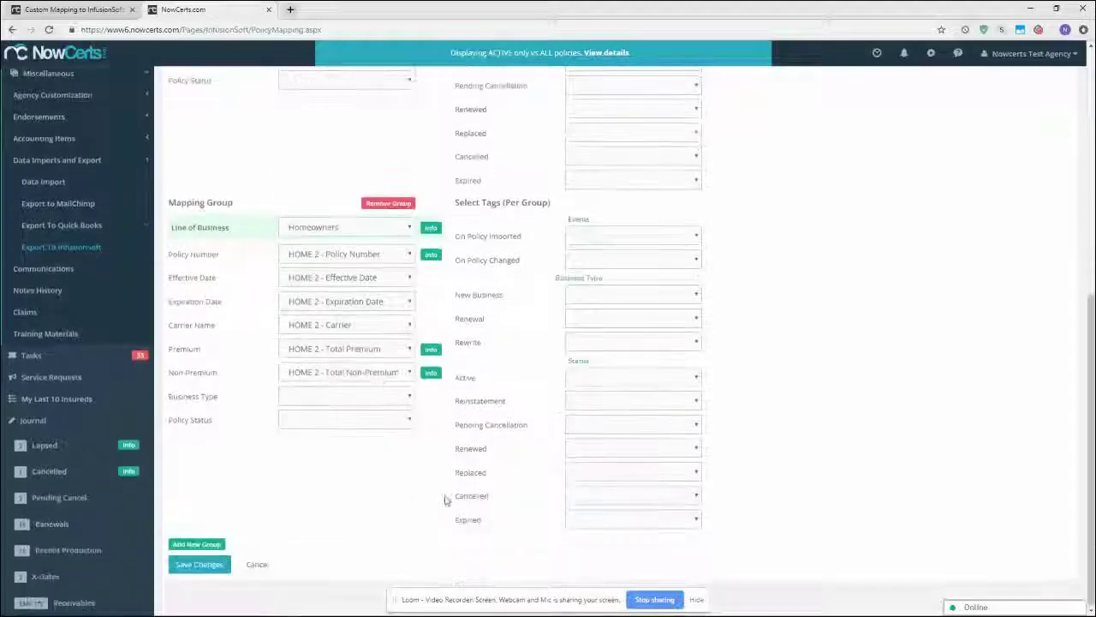
Add a third mapping group and set its line of business to Personal Auto
{"action": "left_click", "coordinate": [196, 546]}
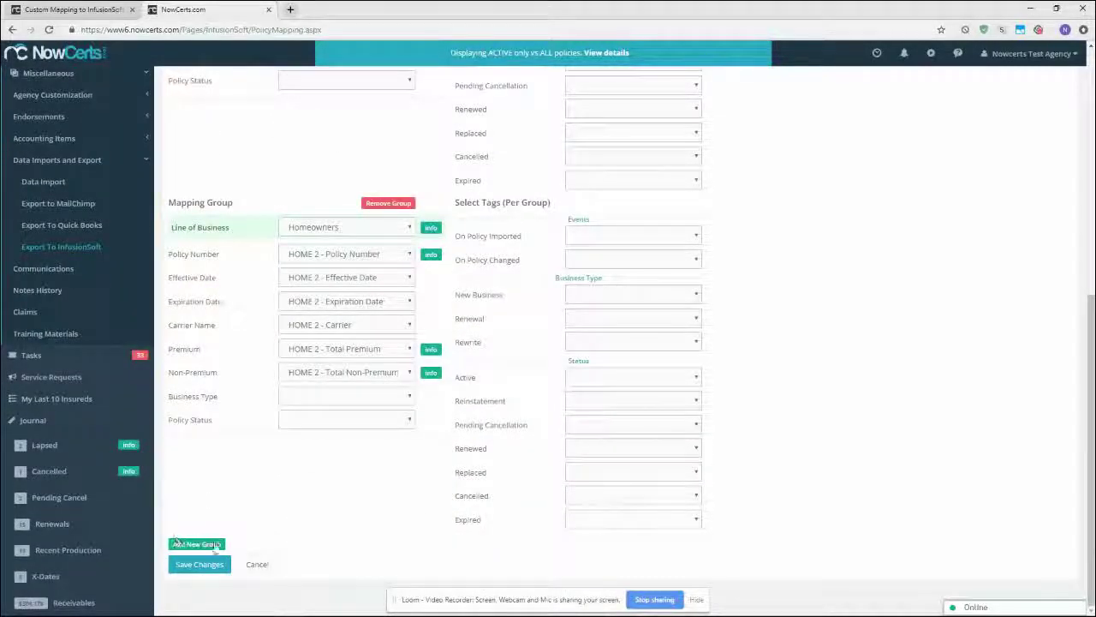
{"action": "scroll", "coordinate": [301, 419], "scroll_direction": "down", "scroll_amount": 3}
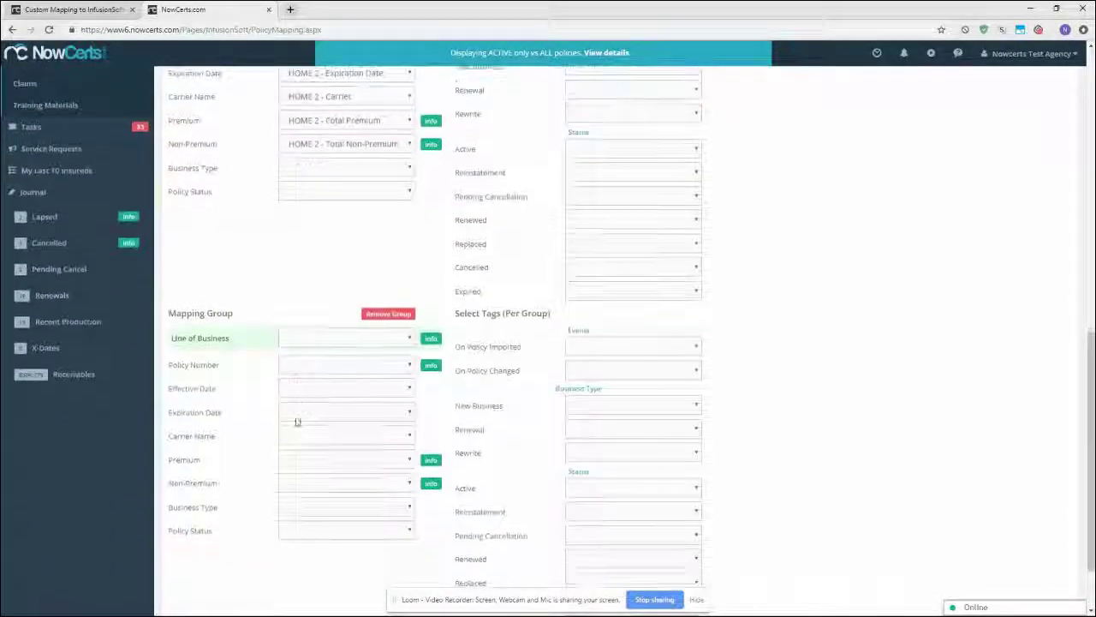
{"action": "left_click", "coordinate": [298, 340]}
{"action": "left_click", "coordinate": [299, 340]}
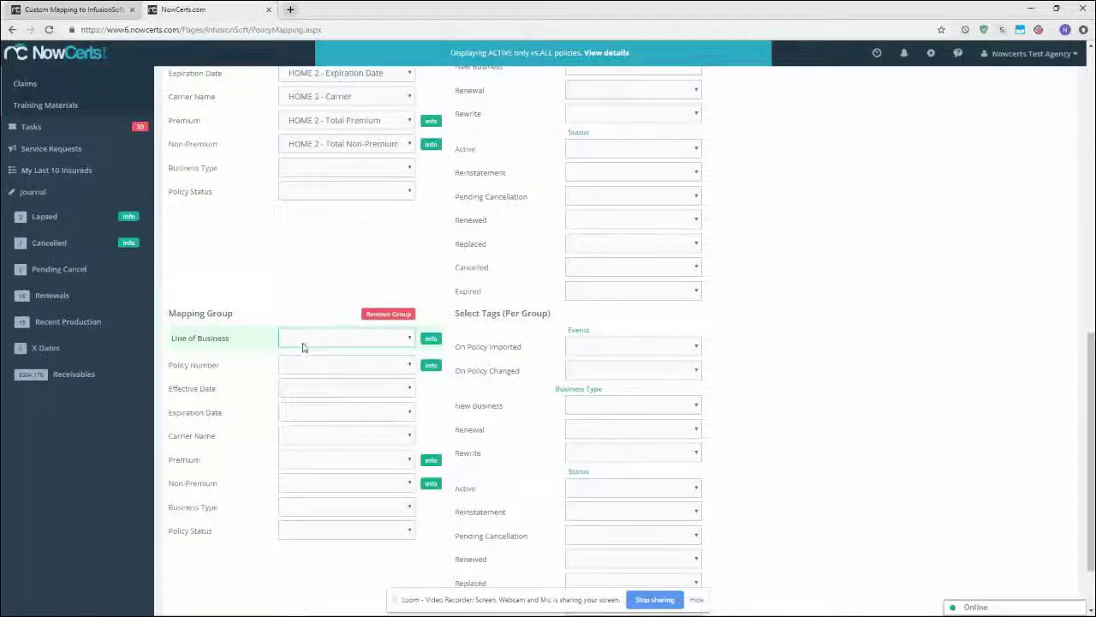
{"action": "left_click", "coordinate": [300, 341]}
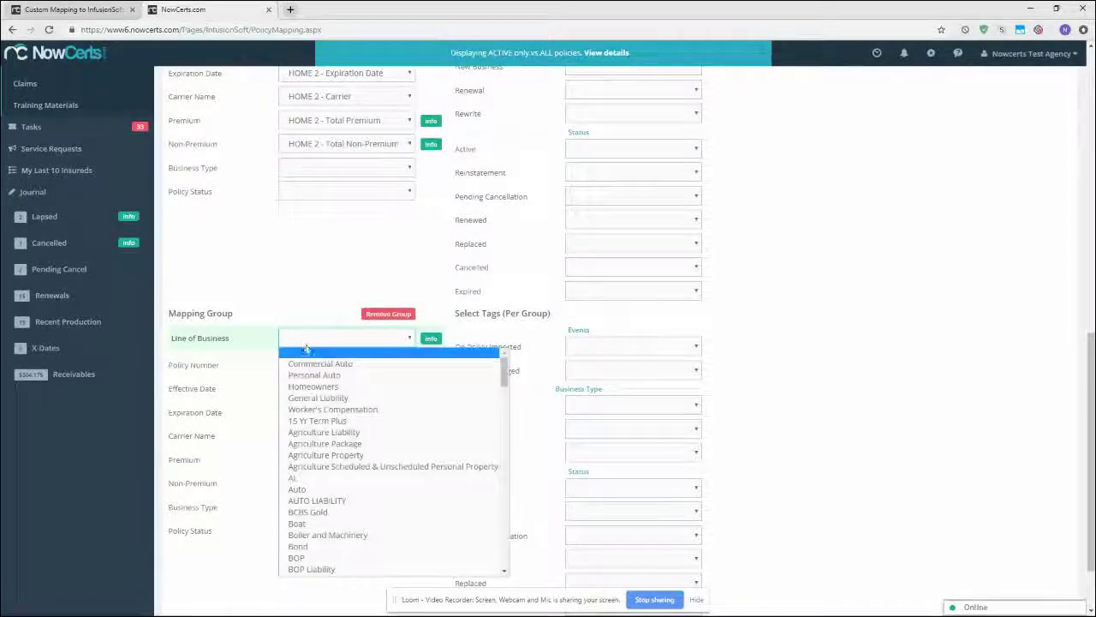
{"action": "left_click", "coordinate": [351, 378]}
Map the Personal Auto group's policy number to AUTO - Policy Number
{"action": "scroll", "coordinate": [240, 441], "scroll_direction": "down", "scroll_amount": 1}
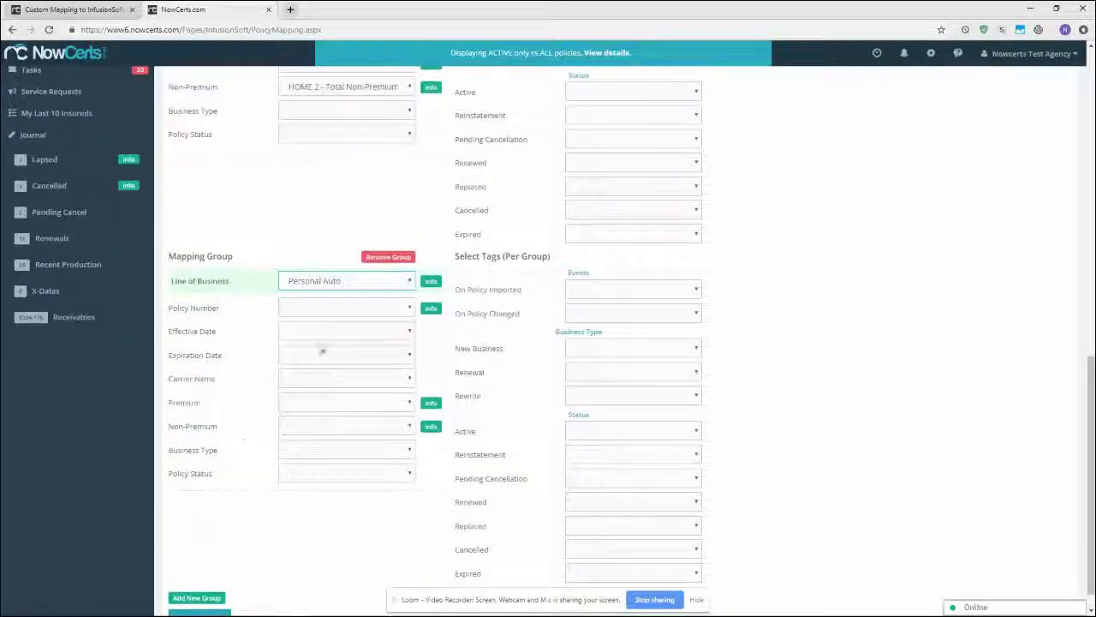
{"action": "left_click", "coordinate": [335, 310]}
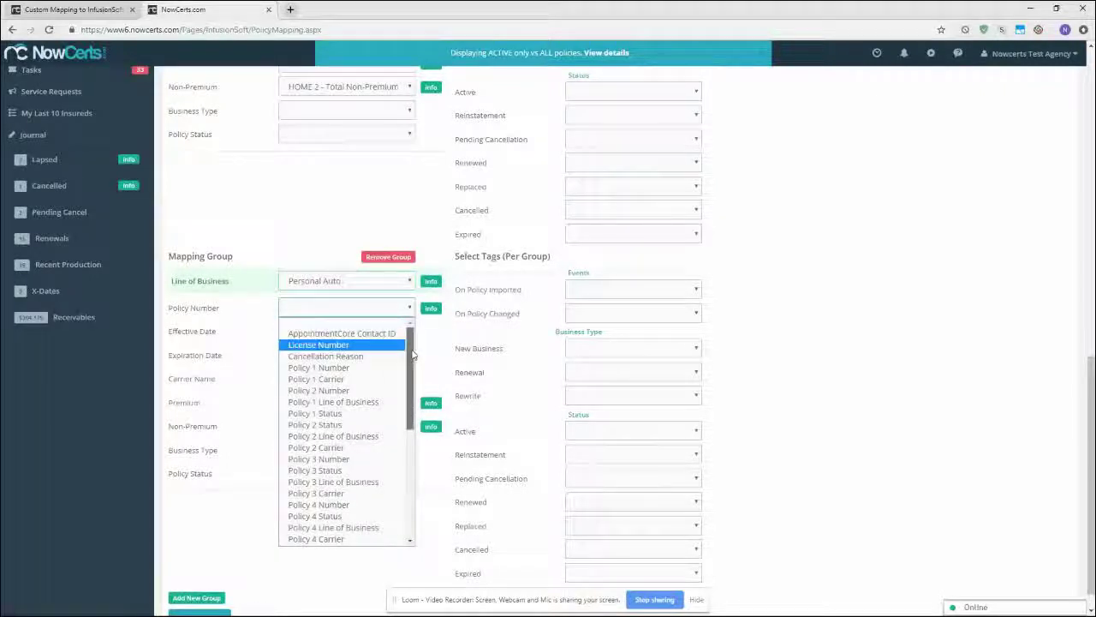
{"action": "left_click_drag", "start_coordinate": [412, 354], "coordinate": [412, 445]}
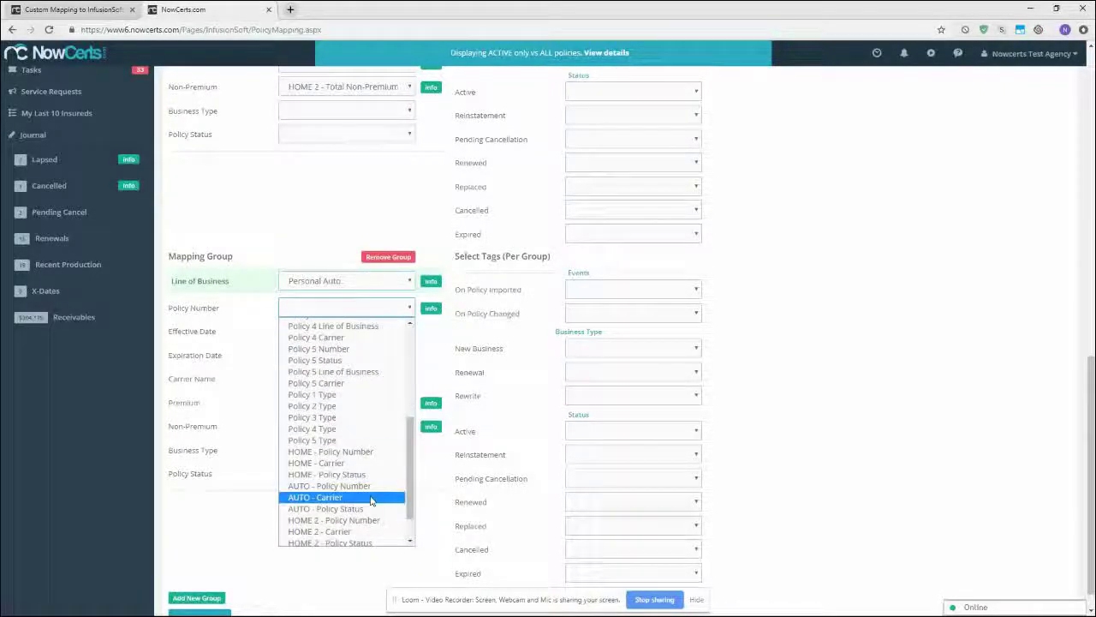
{"action": "left_click", "coordinate": [342, 485]}
Map the Personal Auto group's effective date to AUTO - Effective Date and its expiration date to AUTO - Expiration Date
{"action": "left_click", "coordinate": [298, 332]}
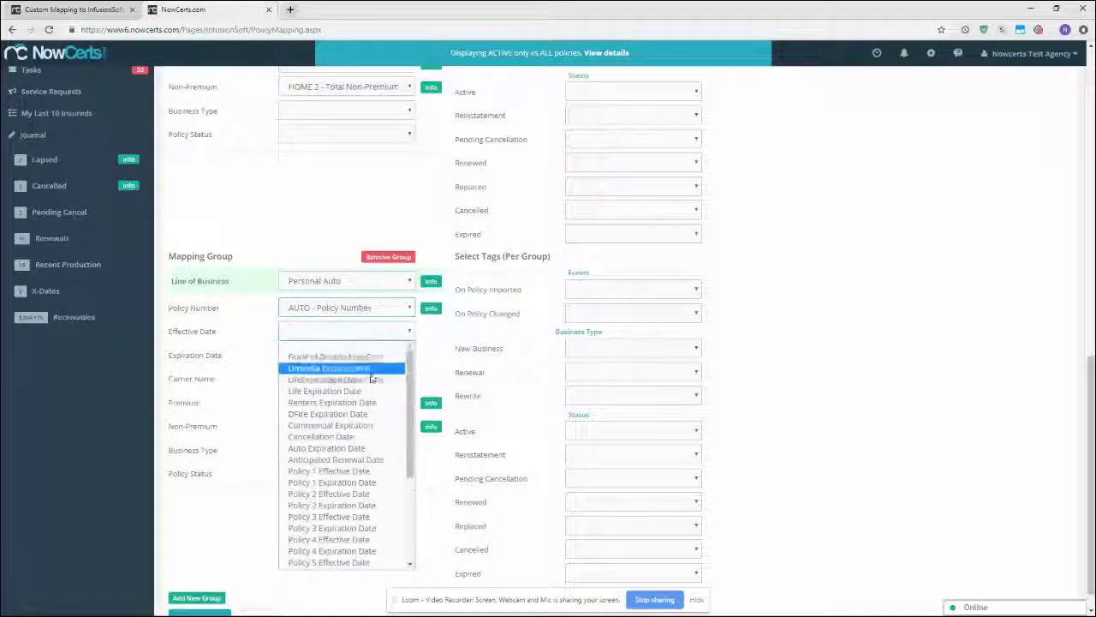
{"action": "left_click_drag", "start_coordinate": [411, 381], "coordinate": [411, 467]}
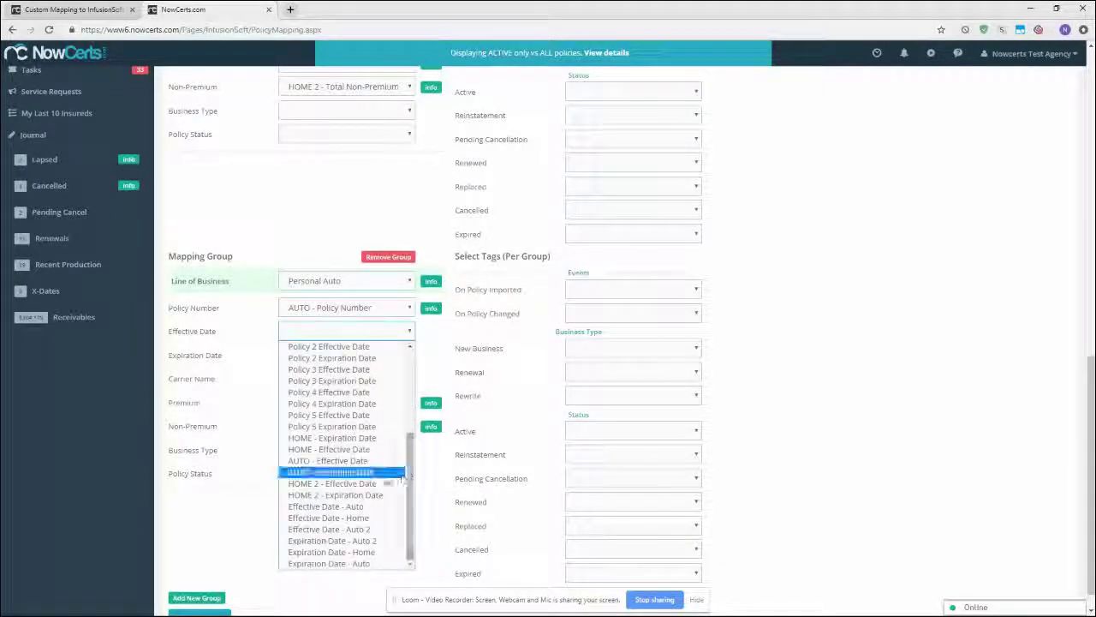
{"action": "left_click", "coordinate": [355, 460]}
{"action": "left_click", "coordinate": [297, 359]}
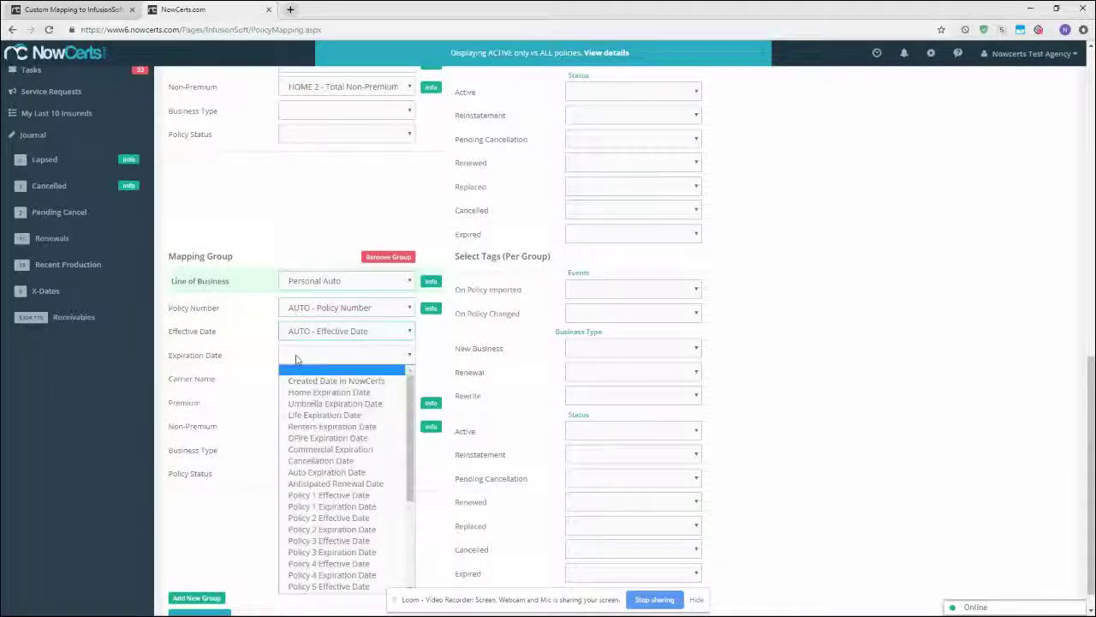
{"action": "scroll", "coordinate": [343, 527], "scroll_direction": "down", "scroll_amount": 3}
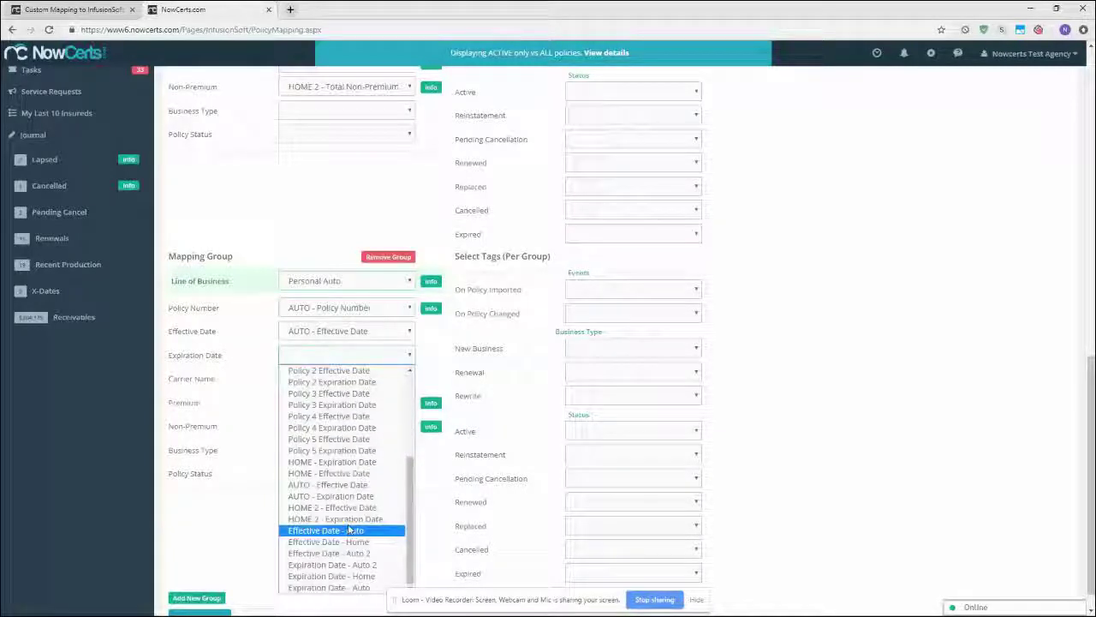
{"action": "left_click", "coordinate": [338, 496]}
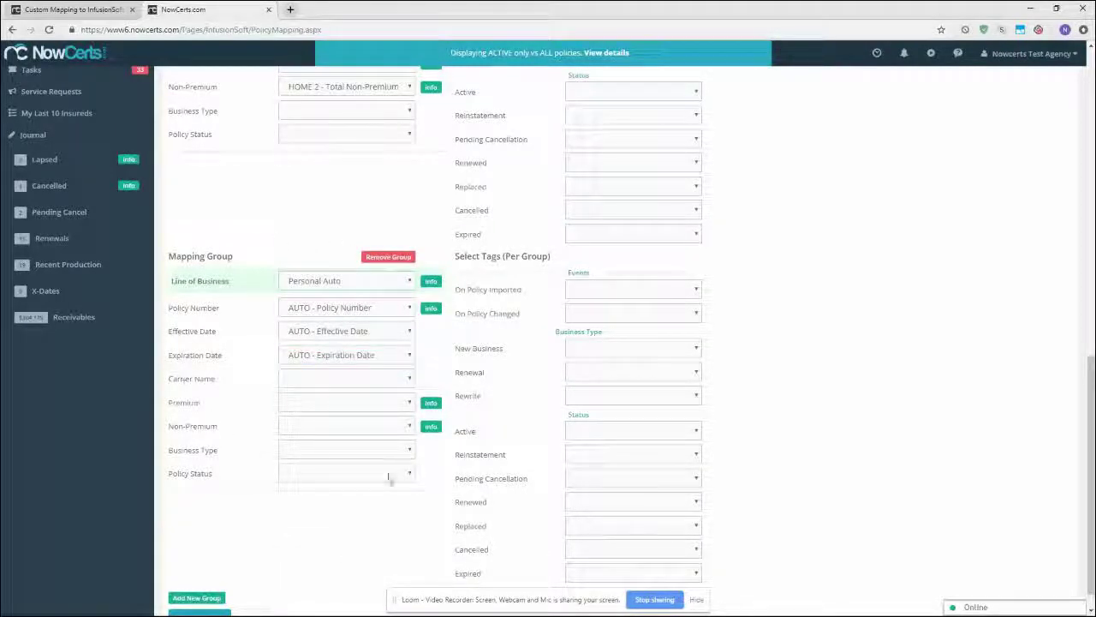
Examine the choices for Policy Import Options and keep Available Slots as the selected option
{"action": "scroll", "coordinate": [388, 476], "scroll_direction": "up", "scroll_amount": 4}
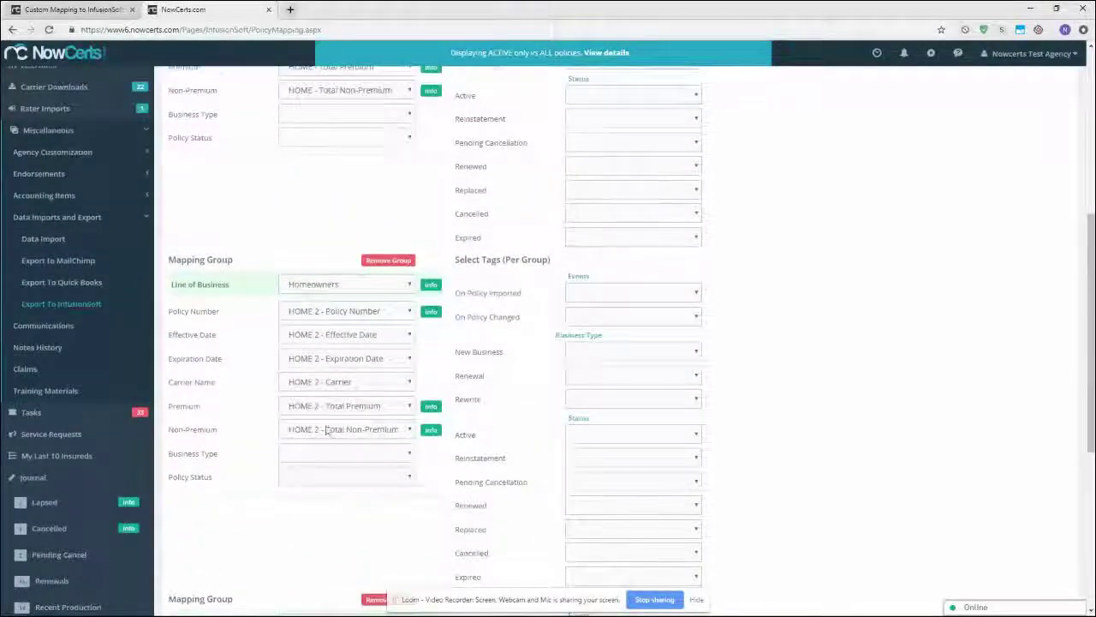
{"action": "scroll", "coordinate": [327, 431], "scroll_direction": "up", "scroll_amount": 2}
{"action": "scroll", "coordinate": [925, 357], "scroll_direction": "up", "scroll_amount": 2}
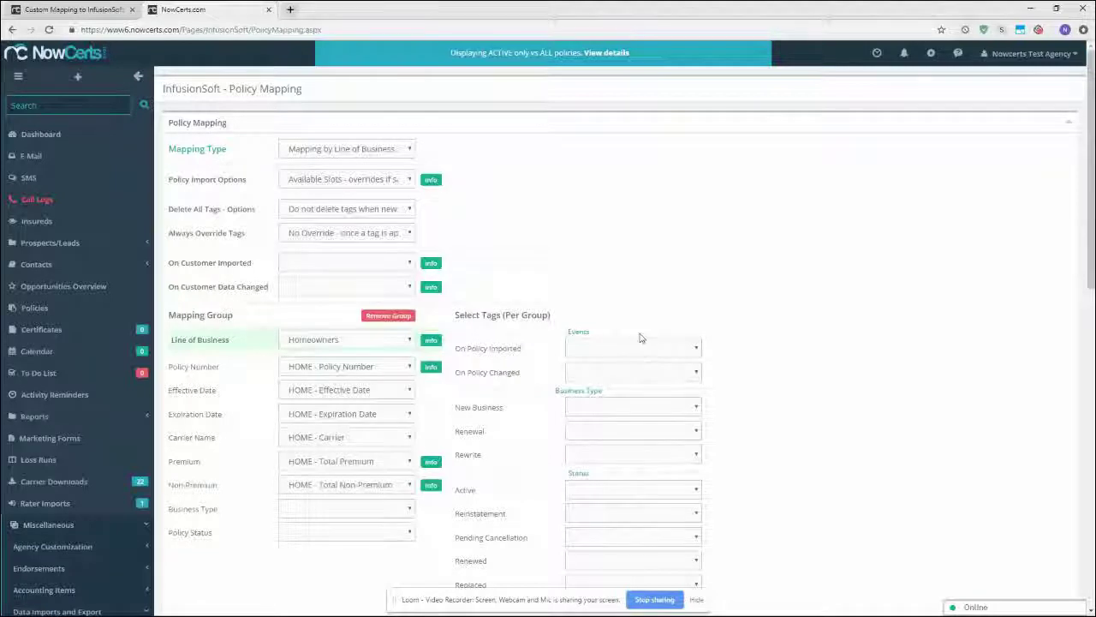
{"action": "left_click_drag", "start_coordinate": [168, 180], "coordinate": [254, 181]}
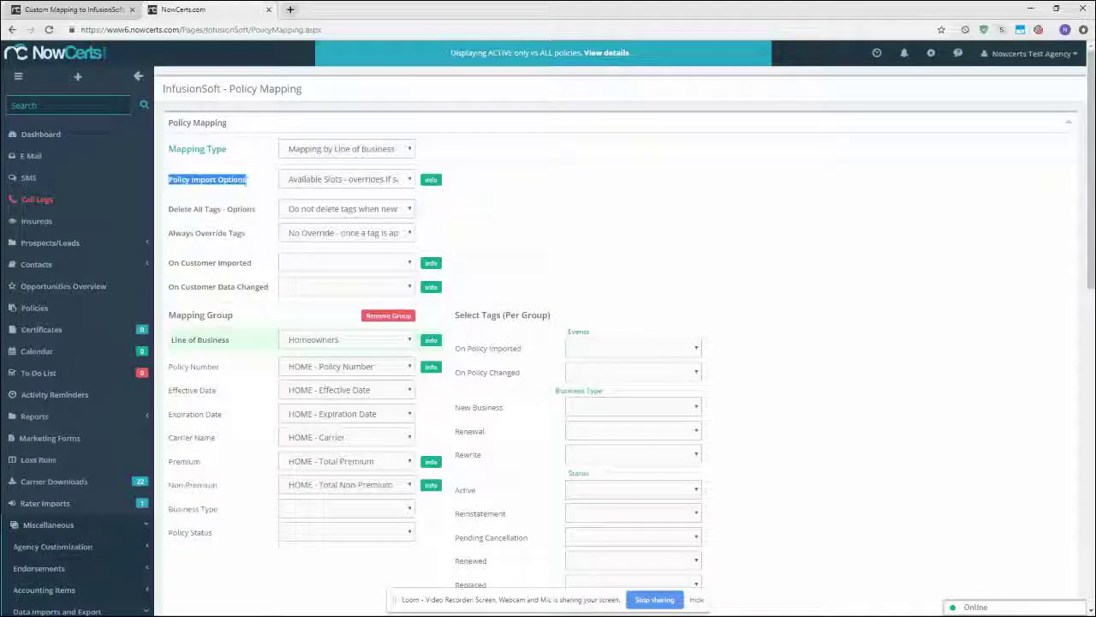
{"action": "left_click", "coordinate": [243, 182]}
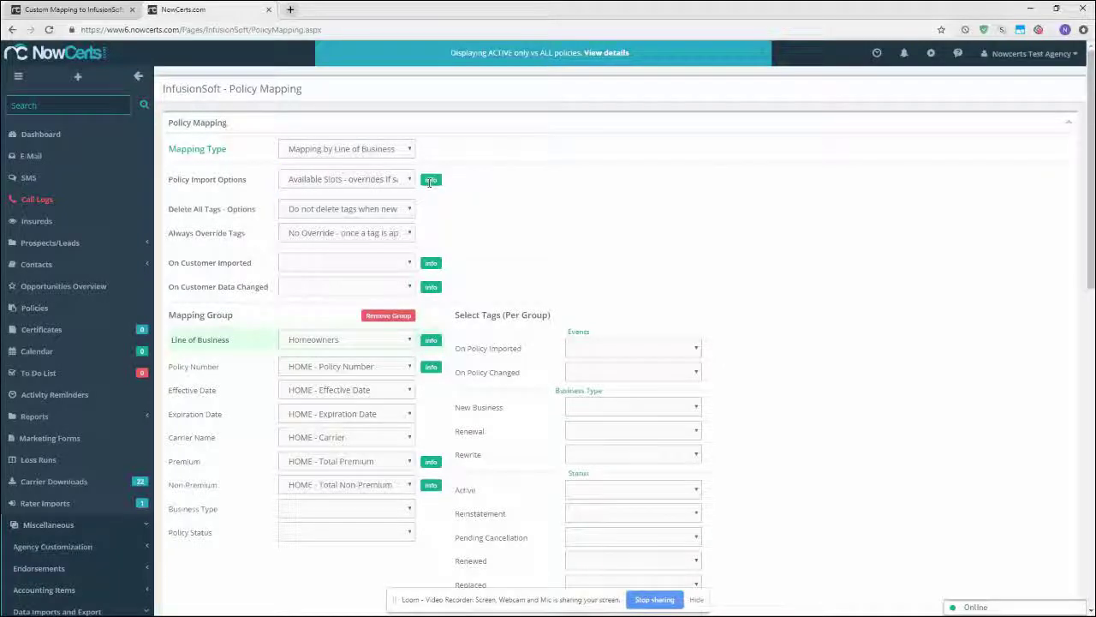
{"action": "left_click_drag", "start_coordinate": [168, 179], "coordinate": [247, 180]}
{"action": "left_click", "coordinate": [247, 181]}
{"action": "left_click", "coordinate": [410, 182]}
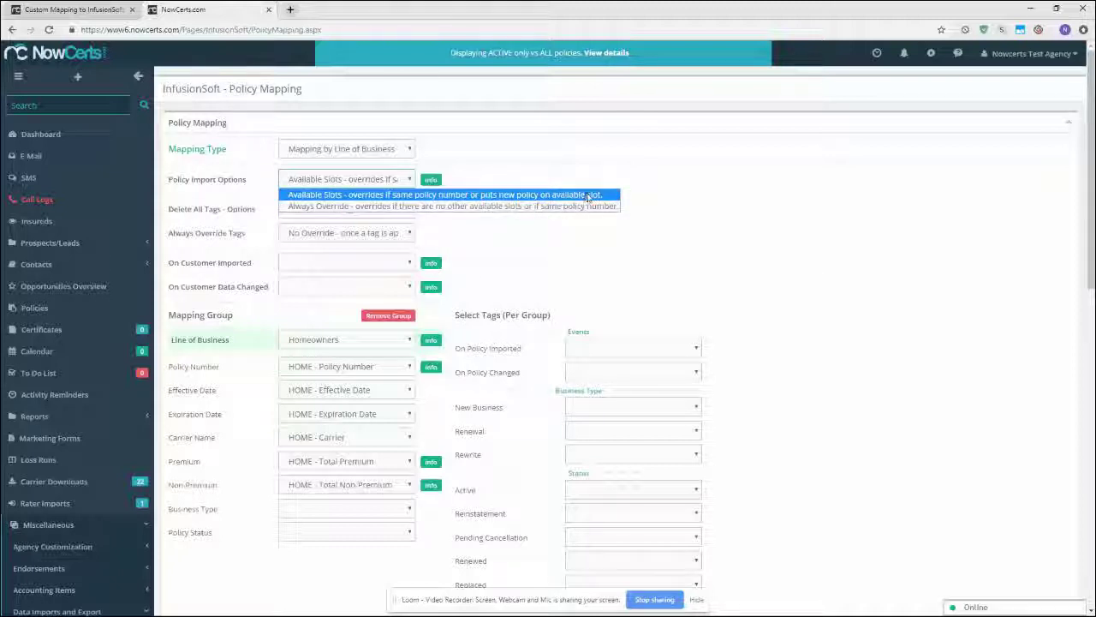
{"action": "left_click", "coordinate": [611, 200]}
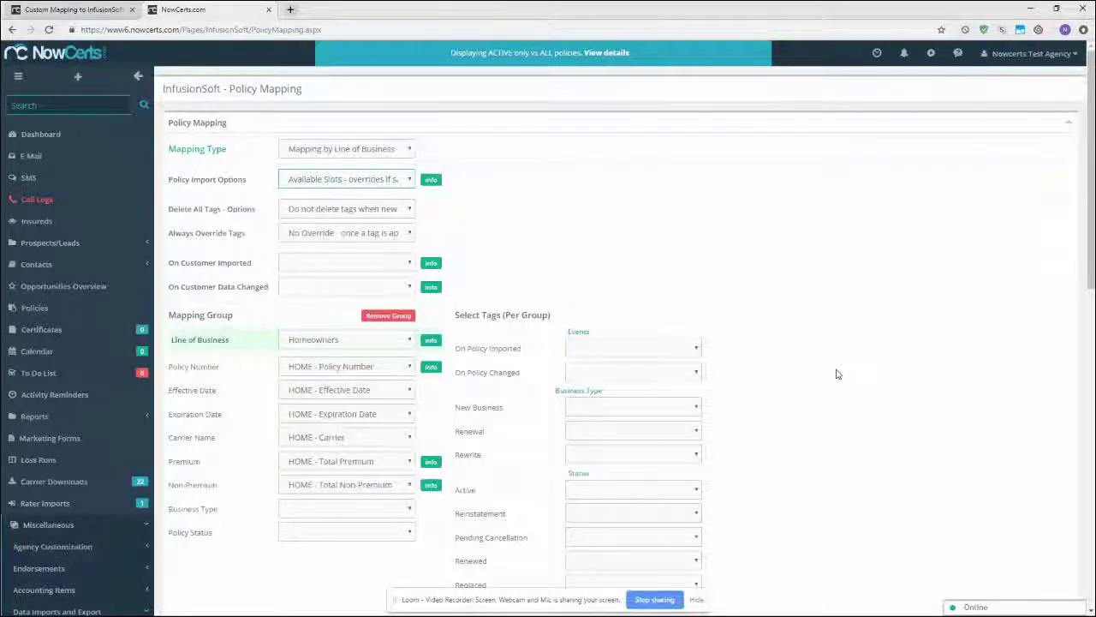
Save the policy mapping with its two Homeowners groups and one Personal Auto group
{"action": "scroll", "coordinate": [838, 373], "scroll_direction": "down", "scroll_amount": 3}
{"action": "scroll", "coordinate": [837, 373], "scroll_direction": "down", "scroll_amount": 5}
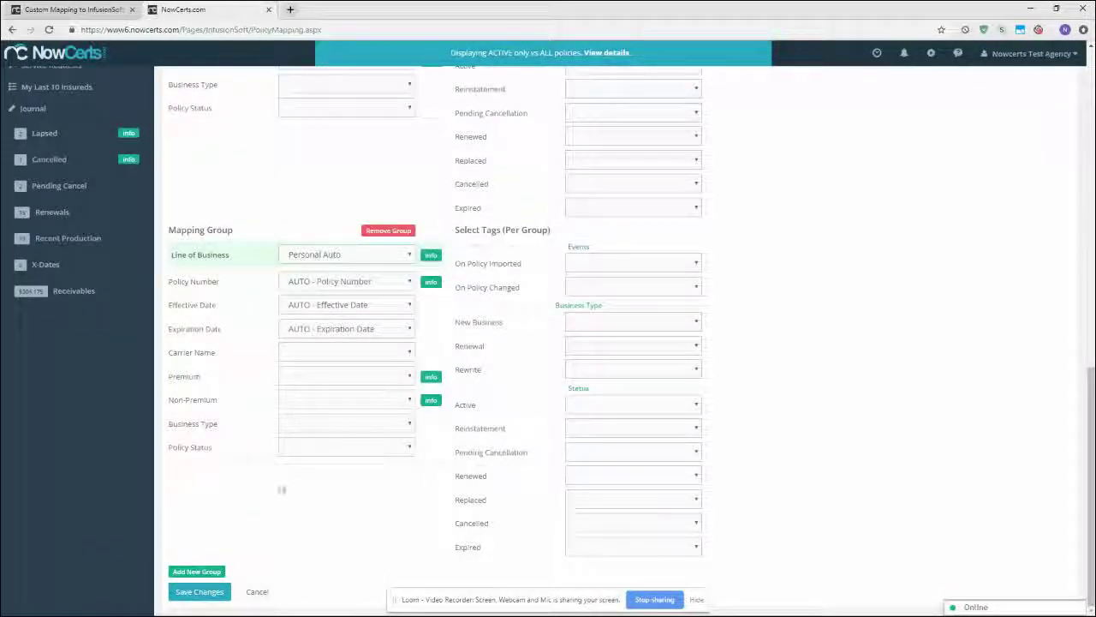
{"action": "left_click", "coordinate": [205, 591]}
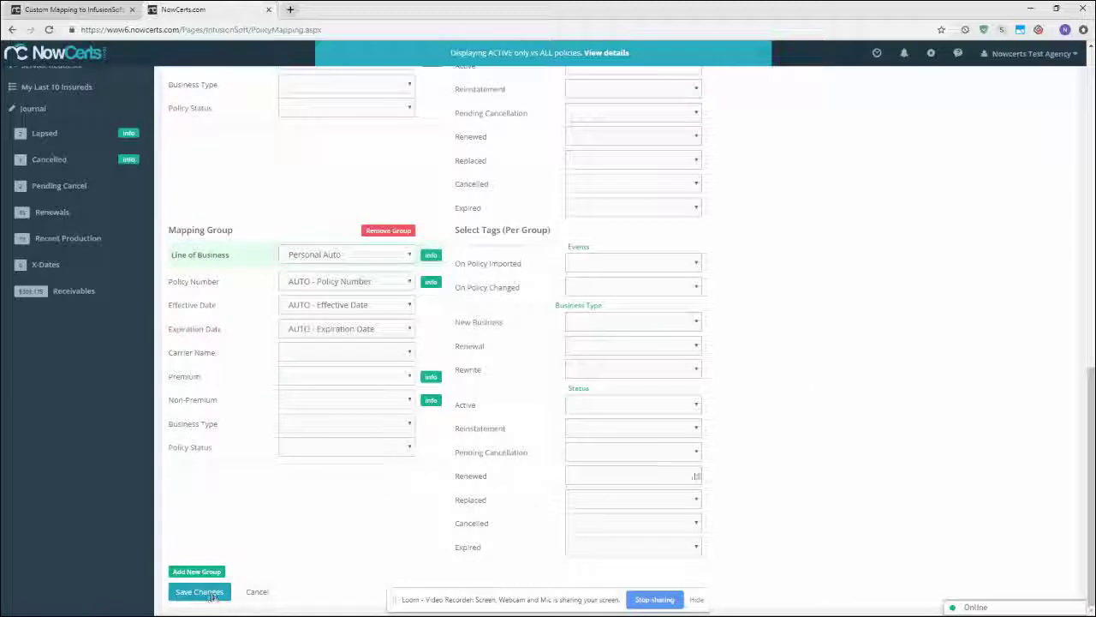